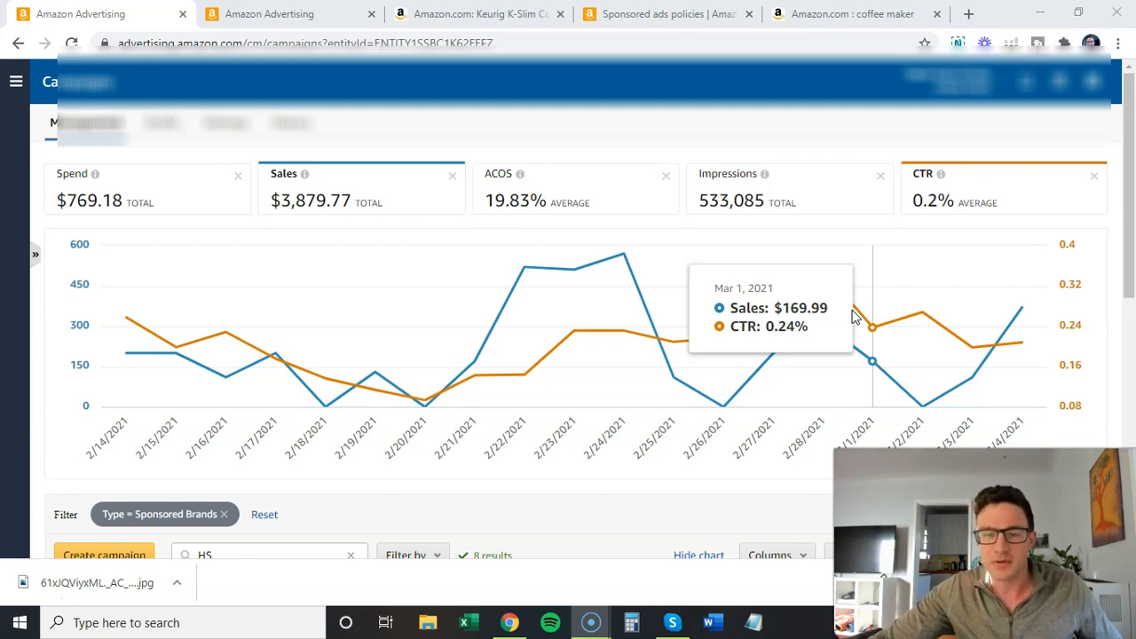
# Switch to the Amazon coffee maker results, search for "earrings for" and examine the sponsored brand banner
pyautogui.click(715, 497)
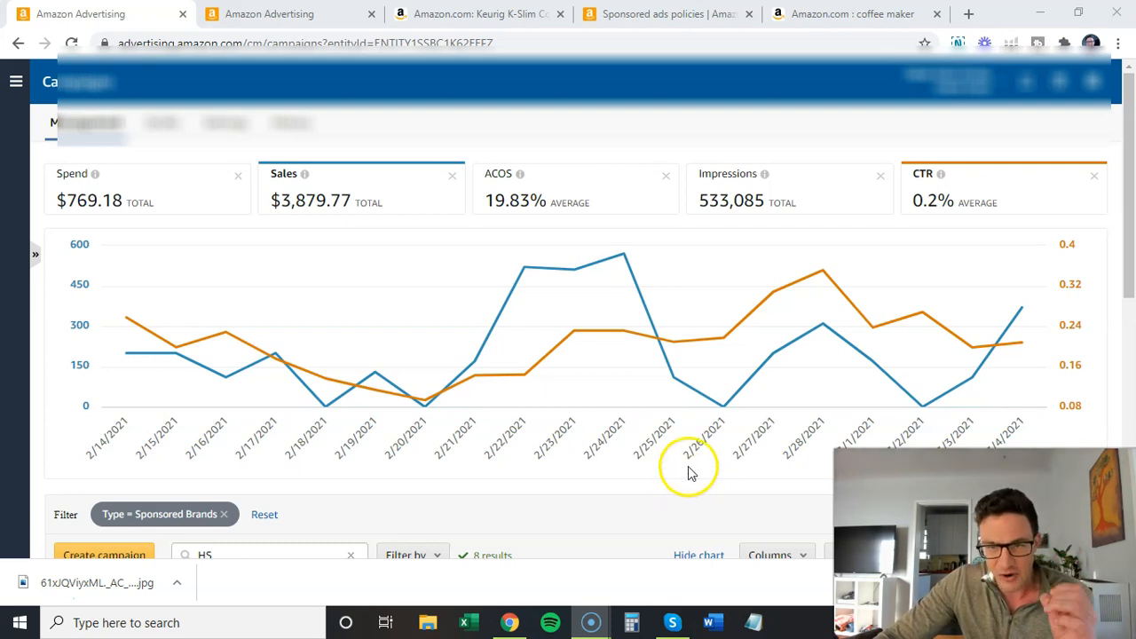
pyautogui.click(839, 14)
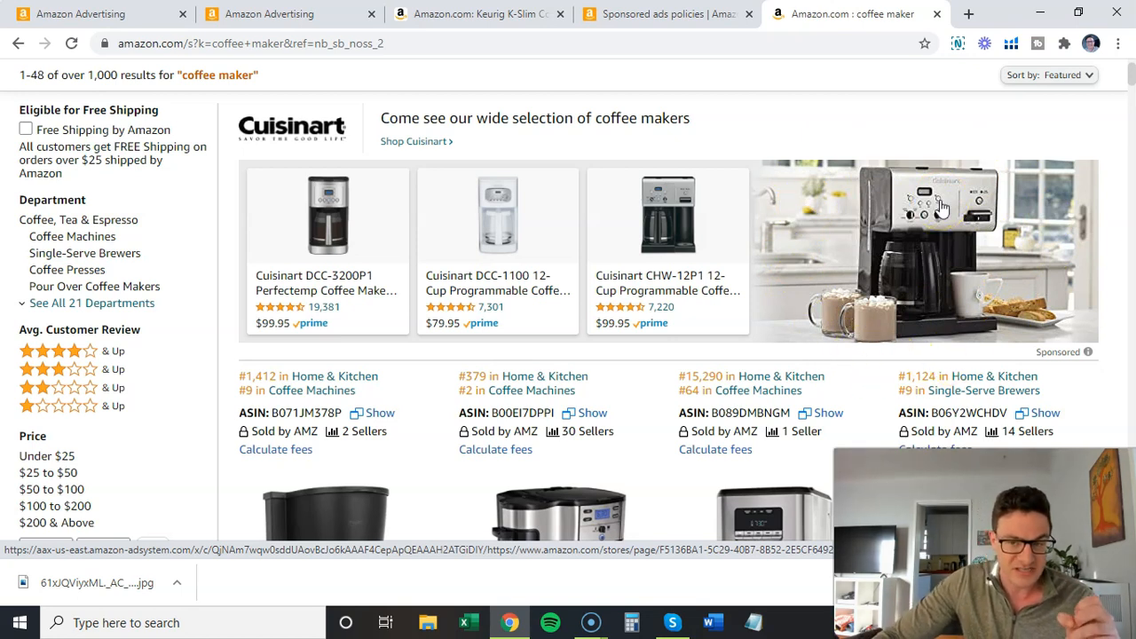
pyautogui.scroll(1, 925, 202)
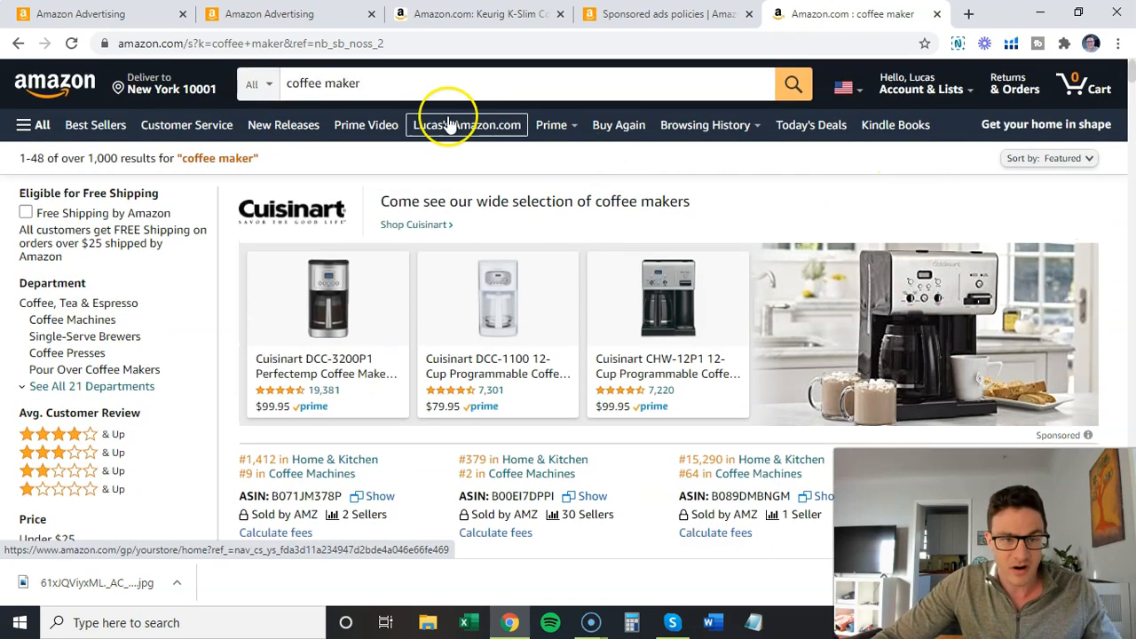
pyautogui.moveTo(363, 84); pyautogui.dragTo(267, 83)
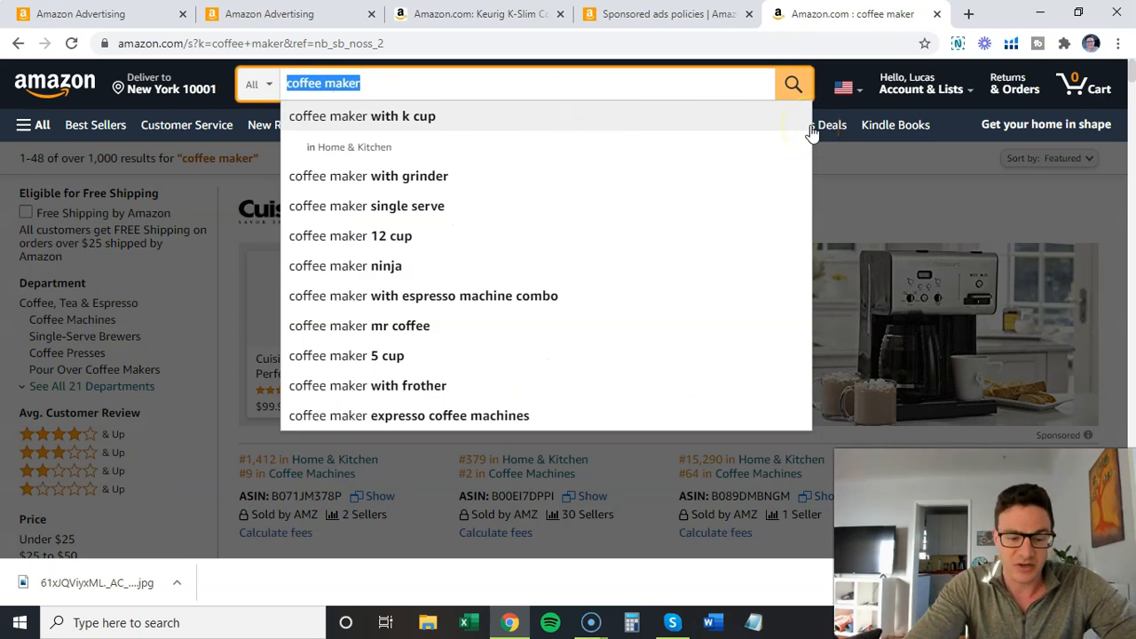
pyautogui.write('earrings for')
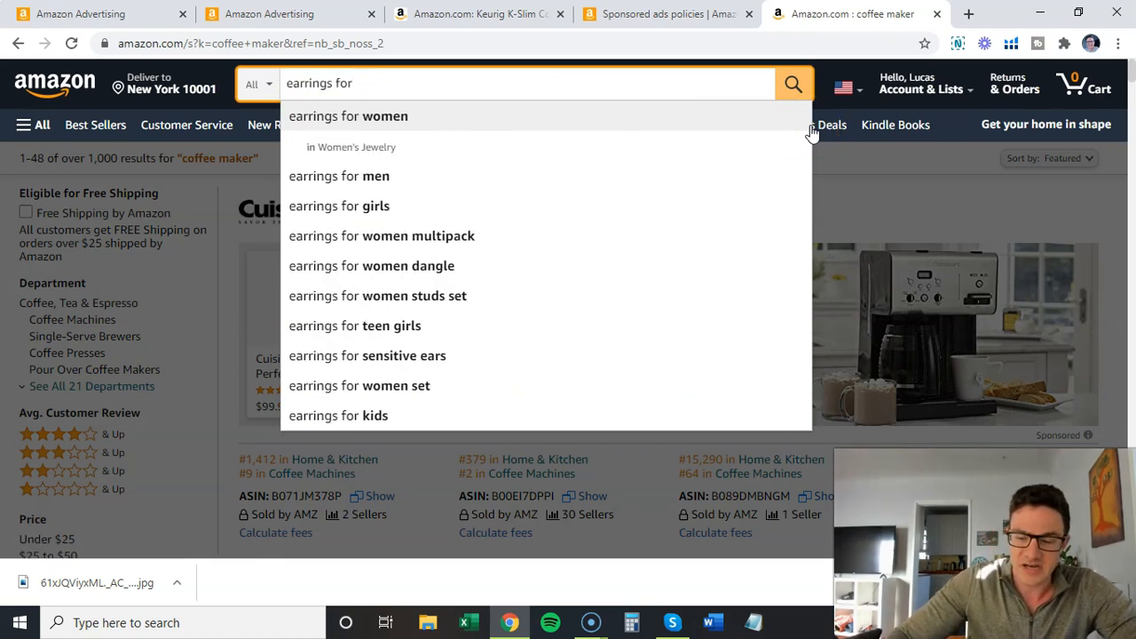
pyautogui.press('Return')
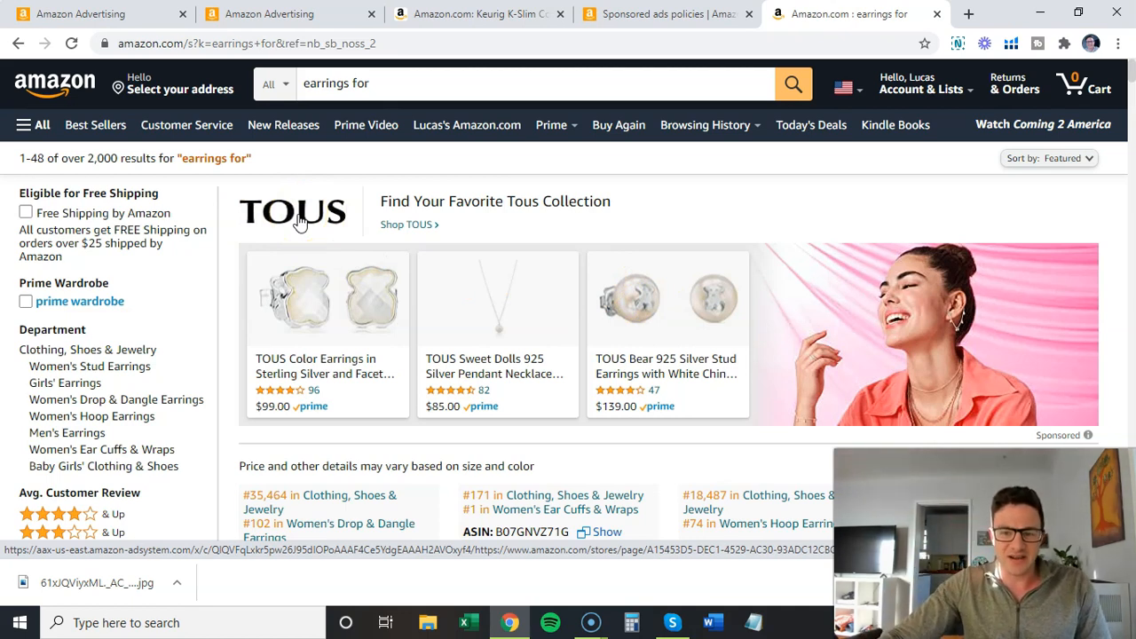
pyautogui.click(403, 224)
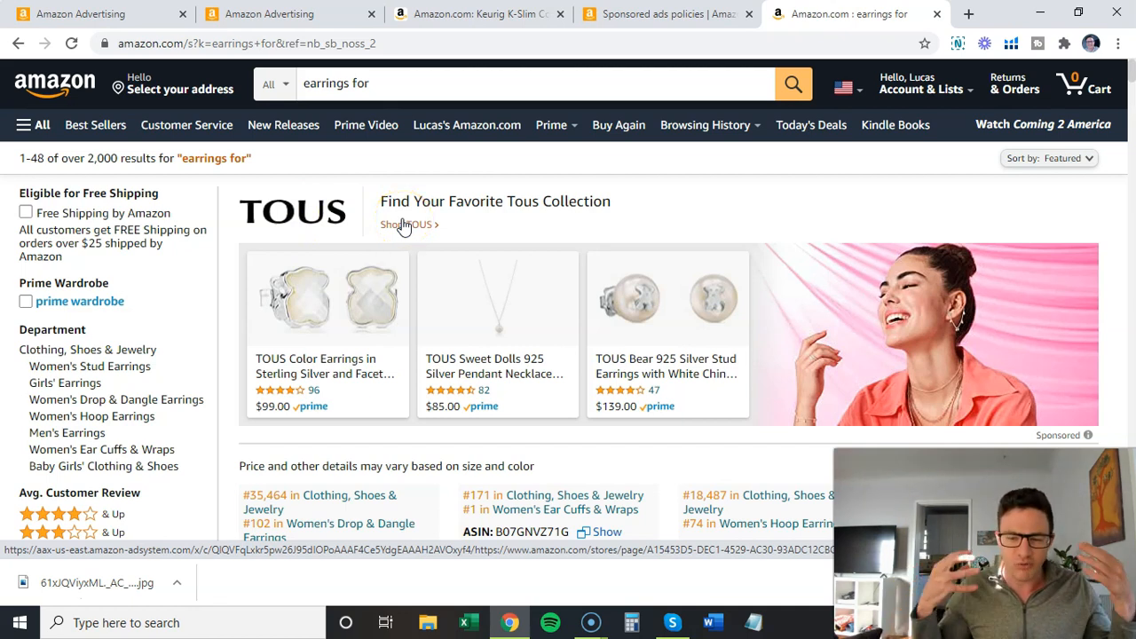
# Search Amazon for "coffee maker"
pyautogui.tripleClick(452, 83)
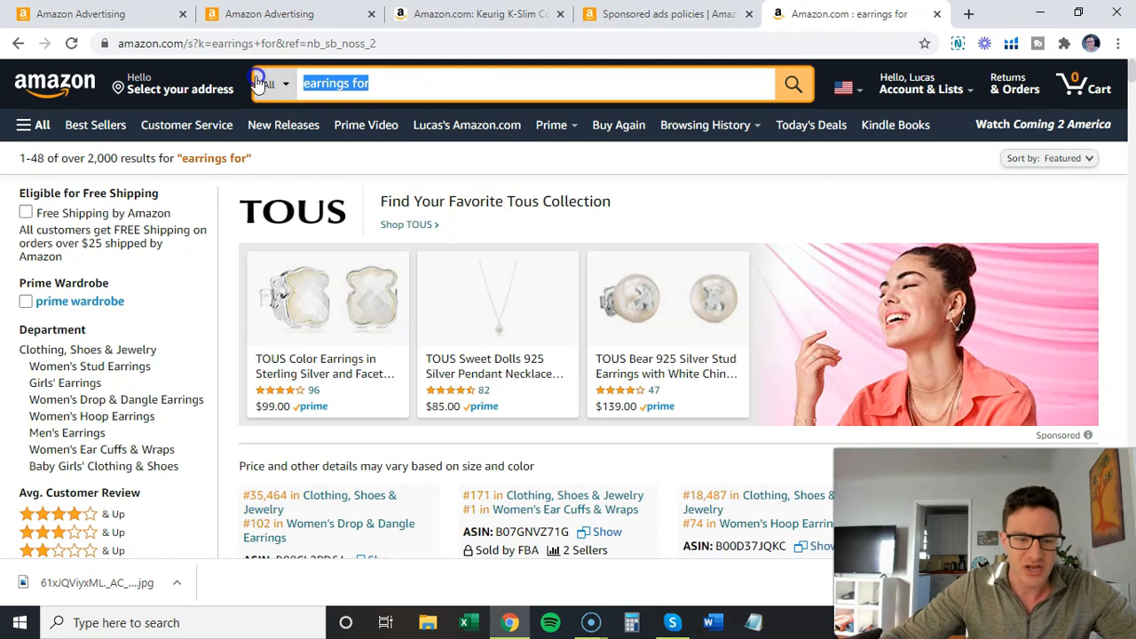
pyautogui.write('coffee maker')
pyautogui.press('Return')
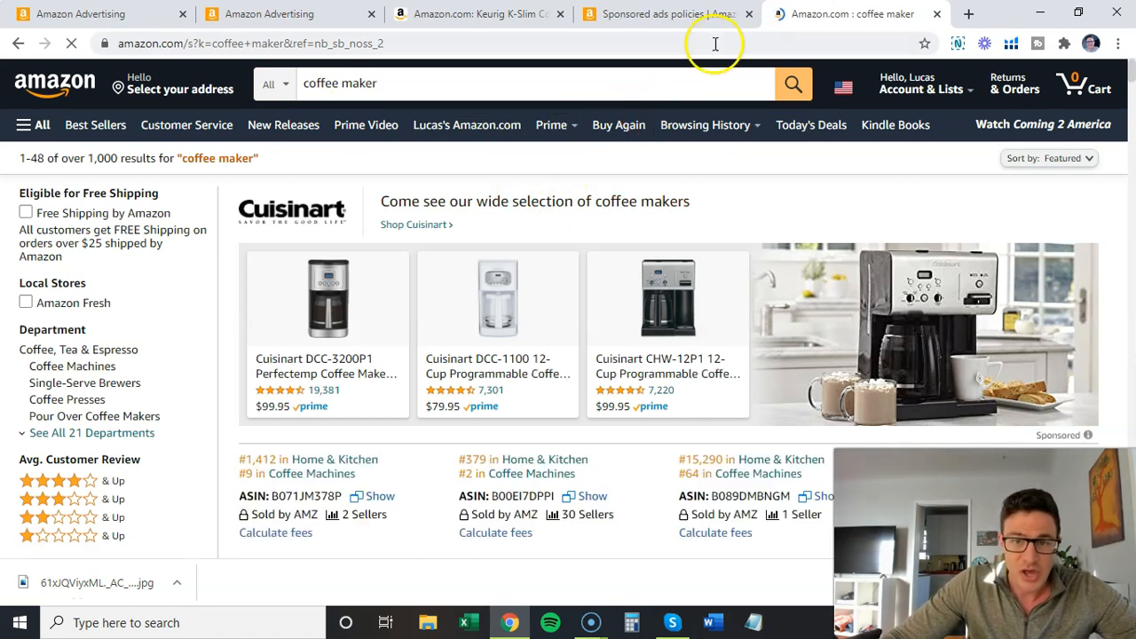
# Close the Sponsored ads policies page and the image viewer on the Keurig K-Slim product page
pyautogui.click(750, 15)
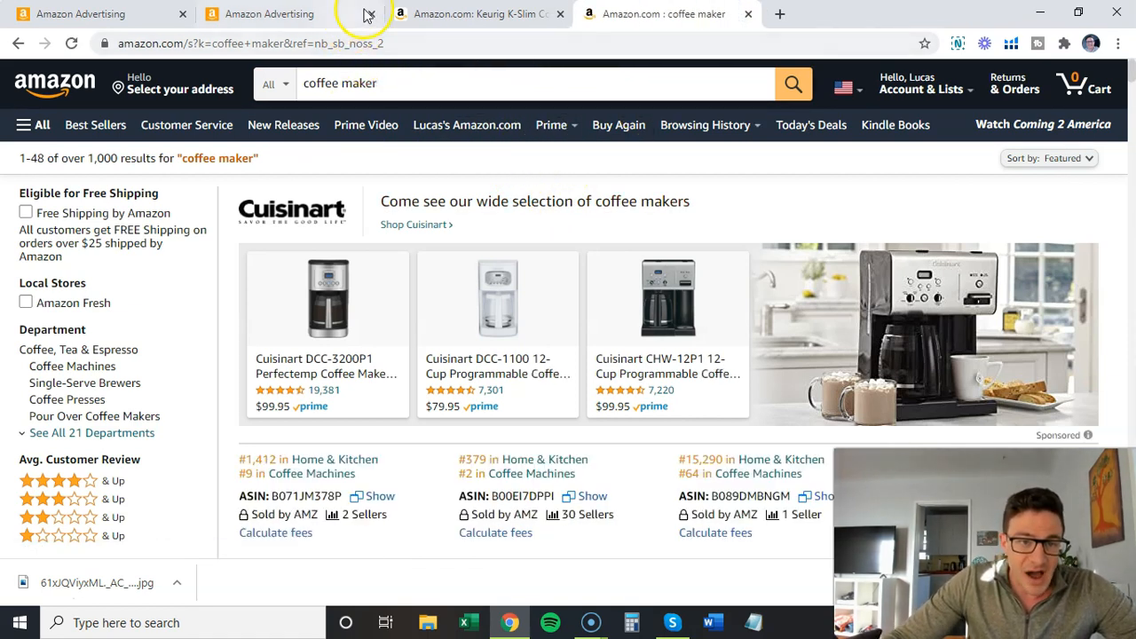
pyautogui.click(494, 16)
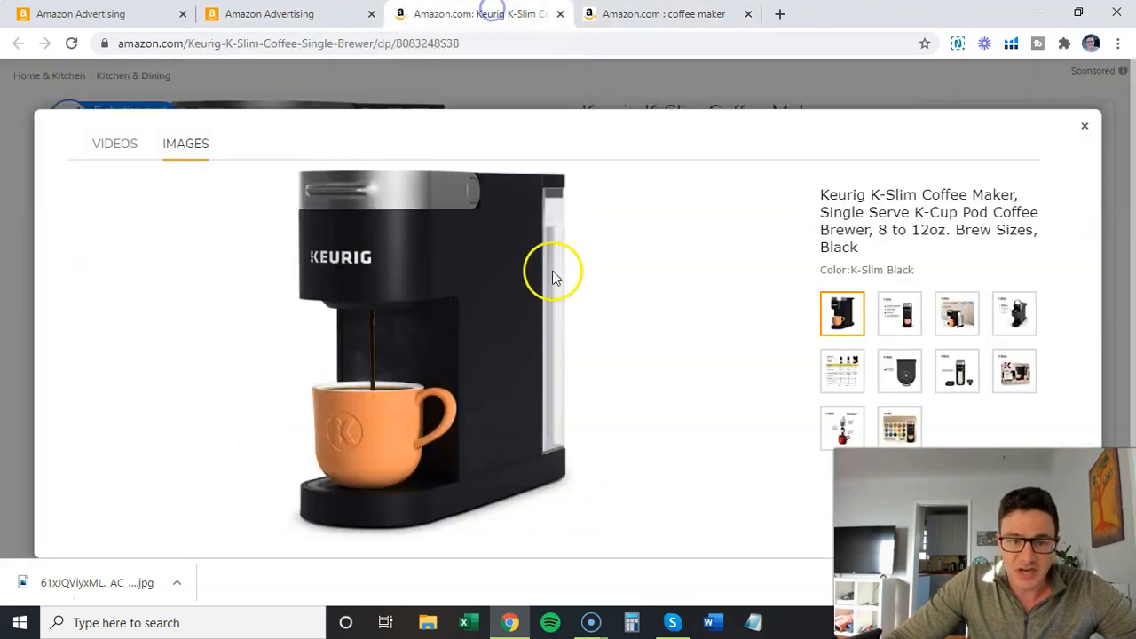
pyautogui.click(1081, 126)
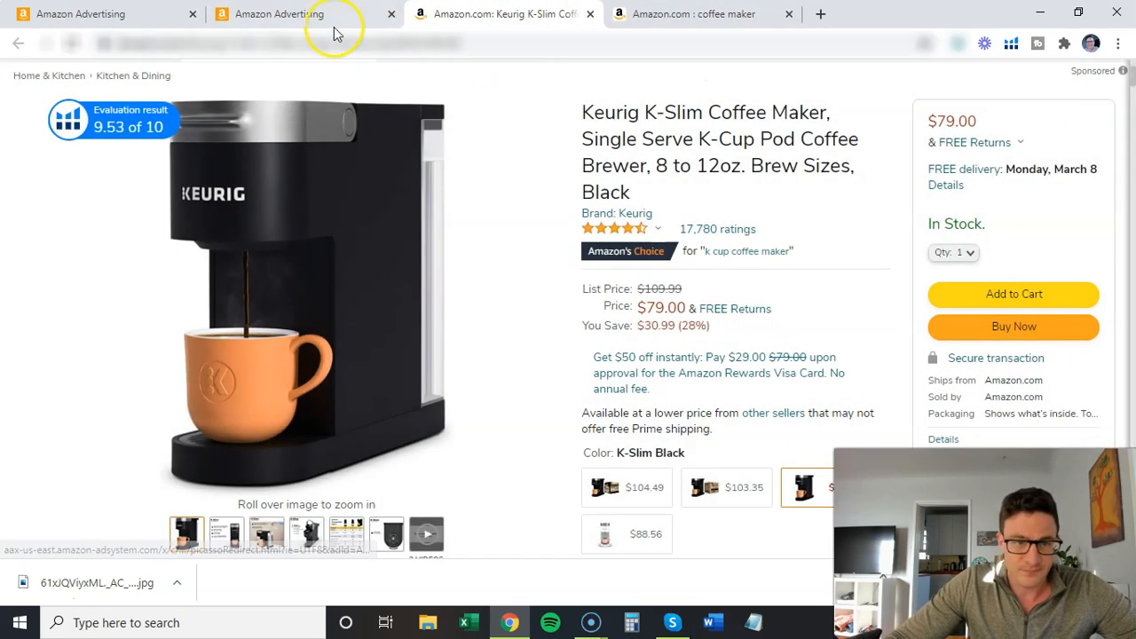
# Examine the new campaign's ad format, landing page, selected products and uploaded logo in Amazon Advertising
pyautogui.click(342, 17)
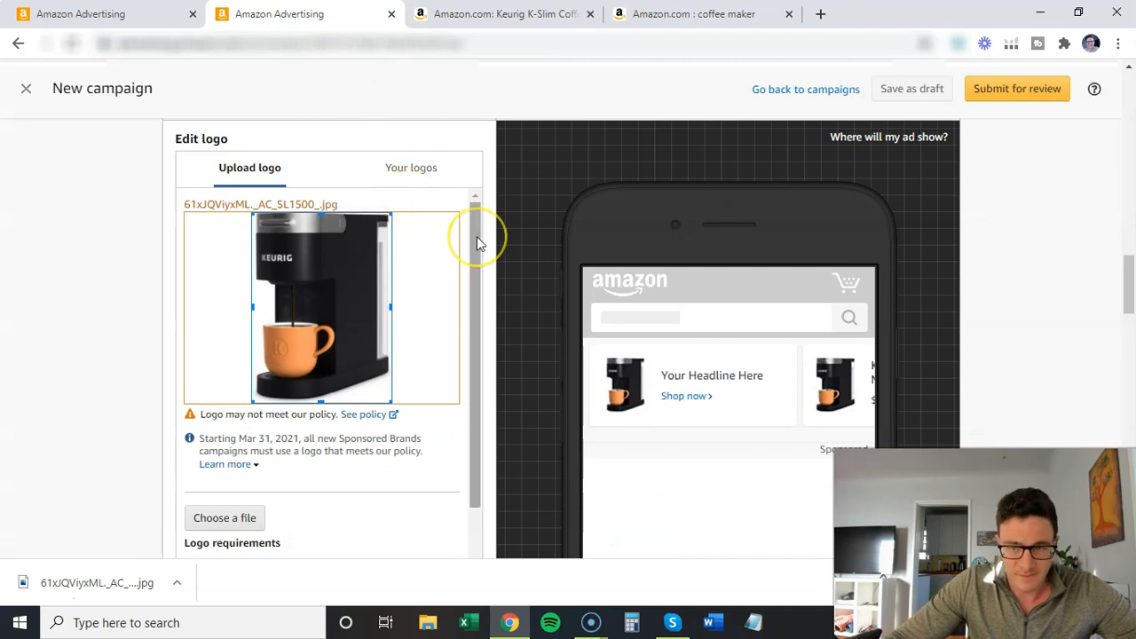
pyautogui.scroll(1, 476, 236)
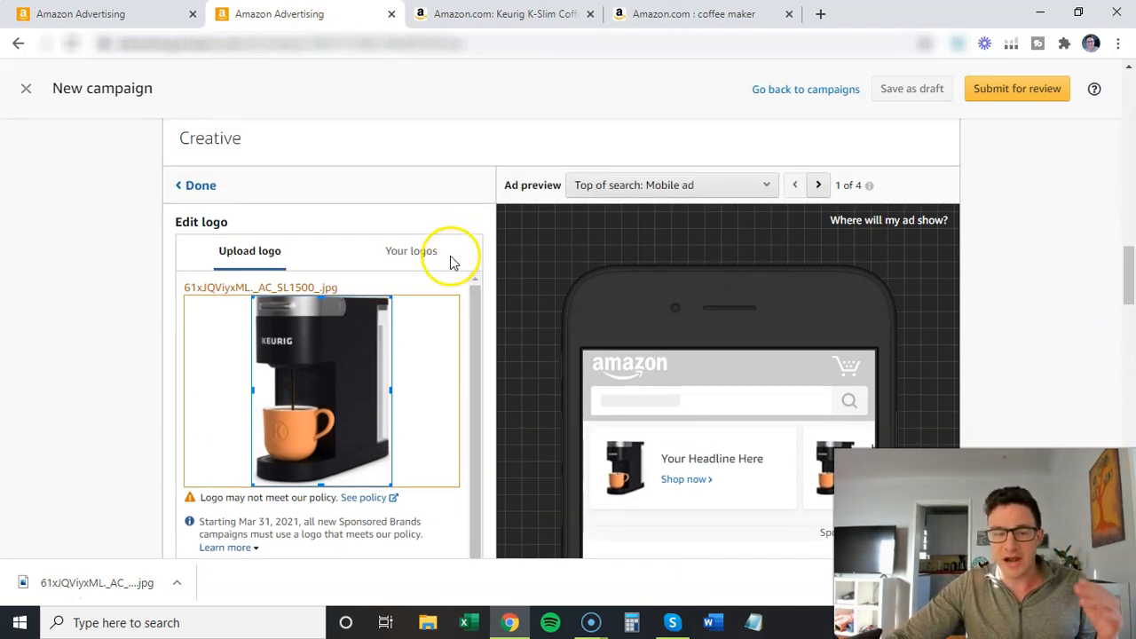
pyautogui.scroll(3, 450, 256)
pyautogui.scroll(1, 450, 256)
pyautogui.moveTo(1129, 237); pyautogui.dragTo(1128, 213)
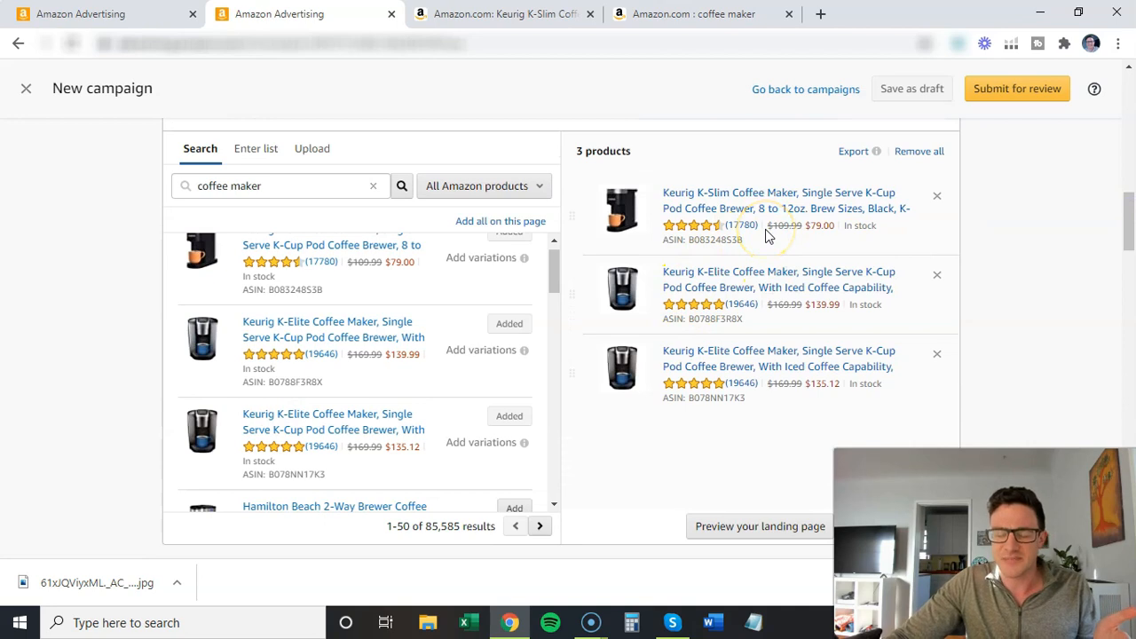
pyautogui.moveTo(1127, 216); pyautogui.dragTo(1130, 162)
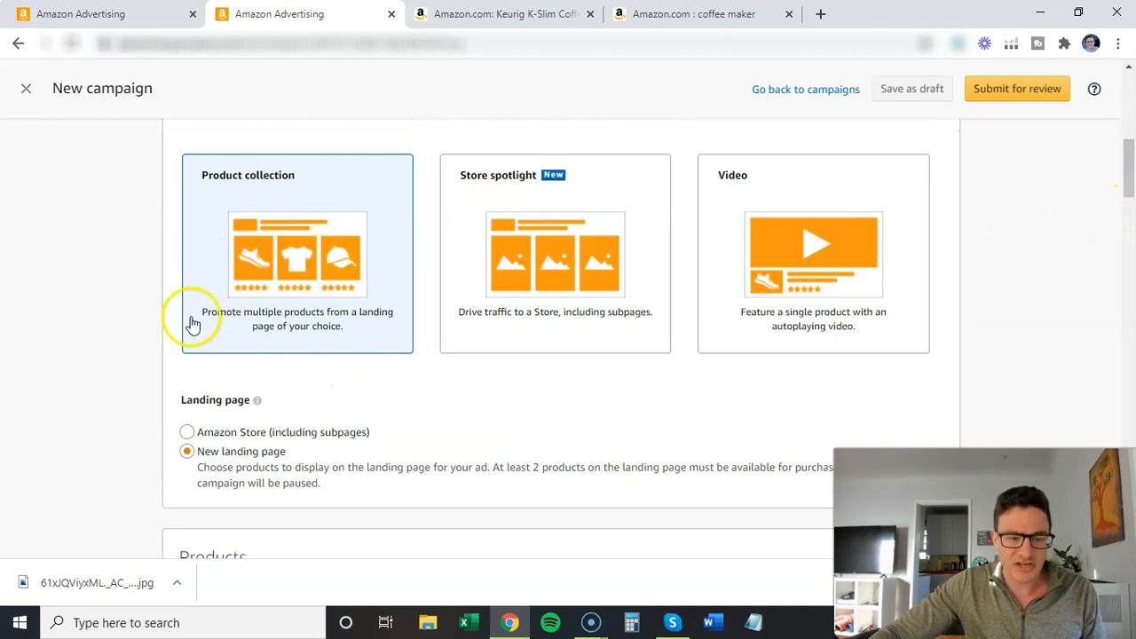
pyautogui.scroll(-1, 203, 320)
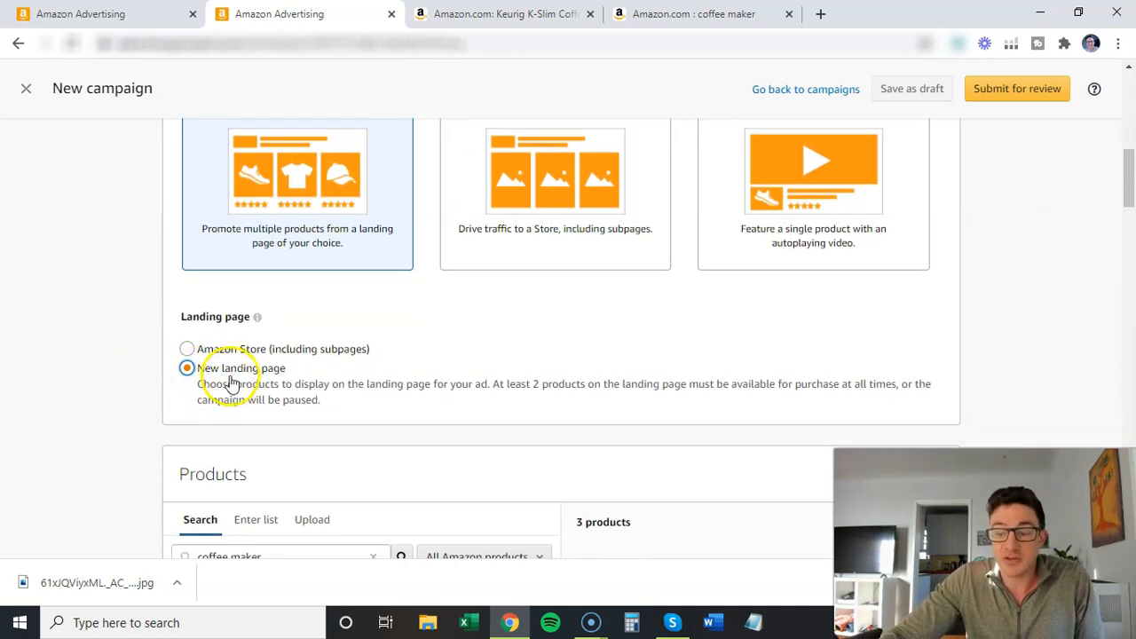
pyautogui.scroll(-3, 146, 306)
pyautogui.scroll(-1, 654, 329)
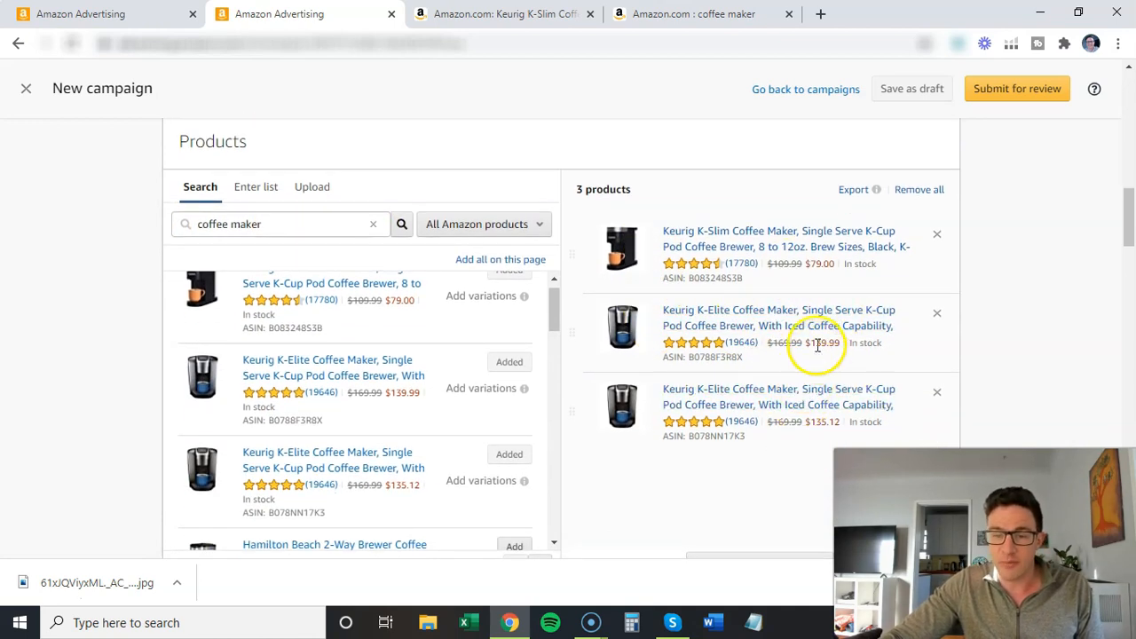
pyautogui.scroll(-1, 972, 276)
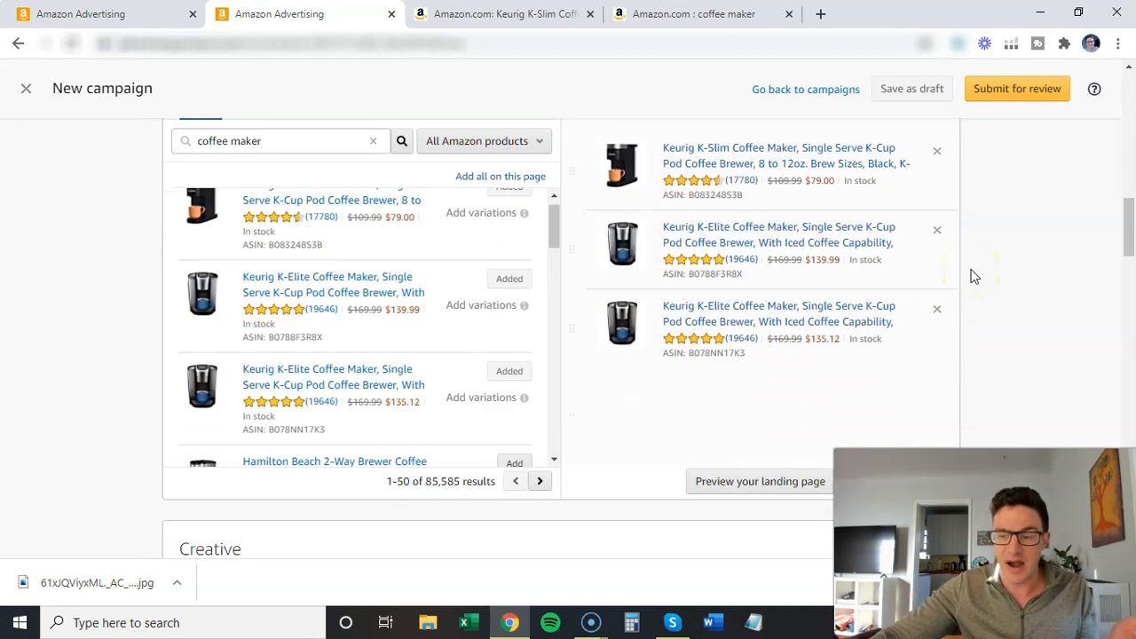
pyautogui.scroll(-3, 1037, 257)
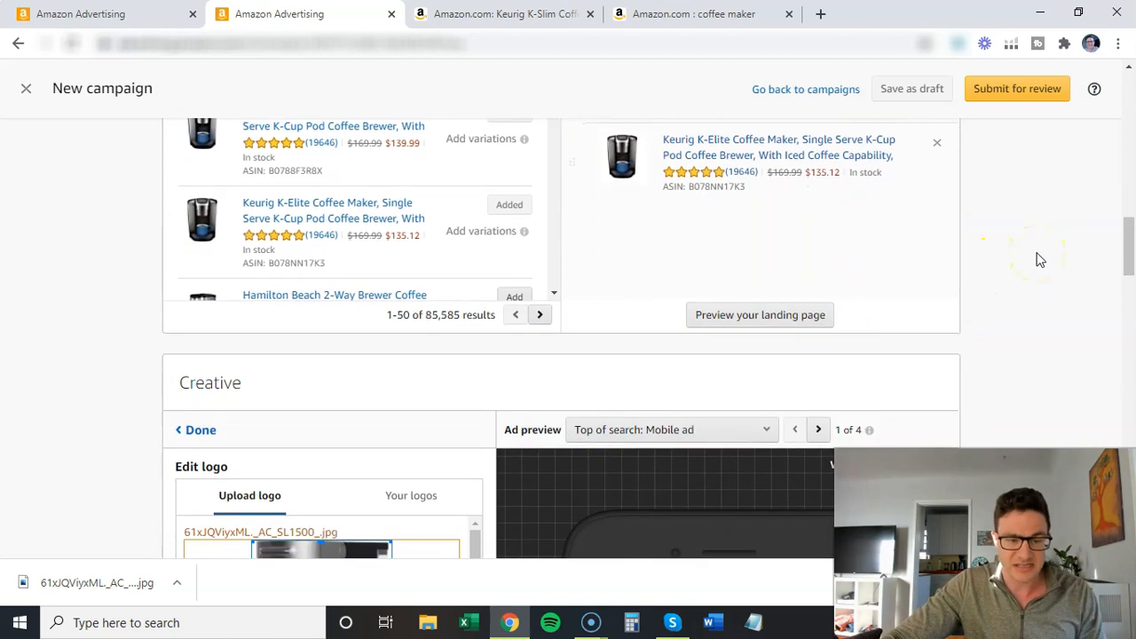
pyautogui.scroll(-3, 1038, 258)
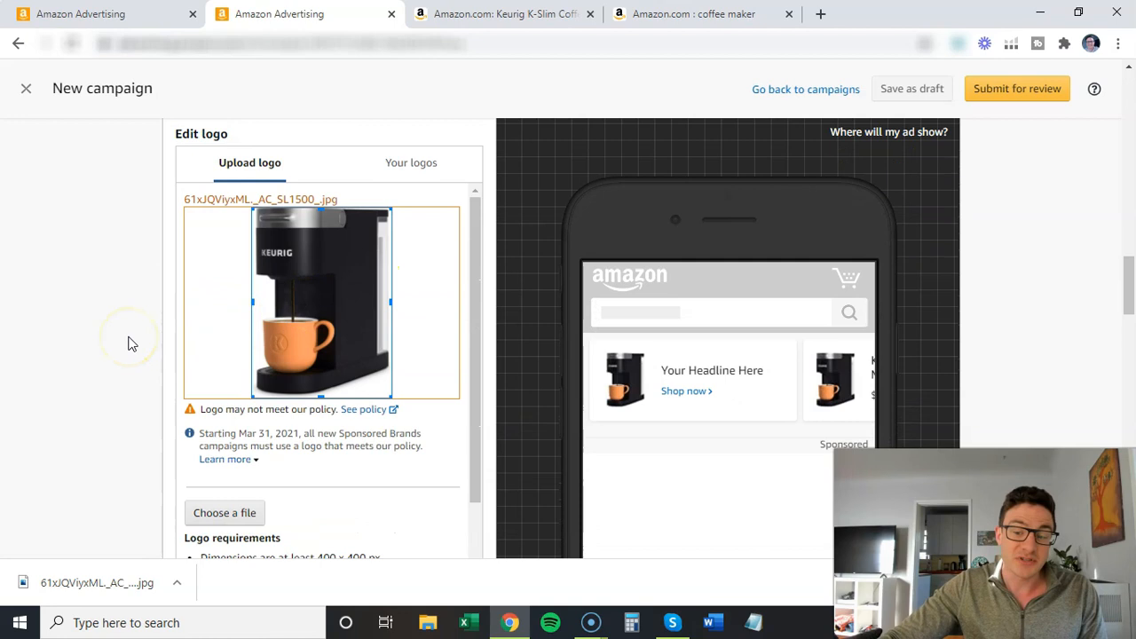
# Check the sponsored banner in the coffee maker search results and return to the new campaign
pyautogui.click(690, 13)
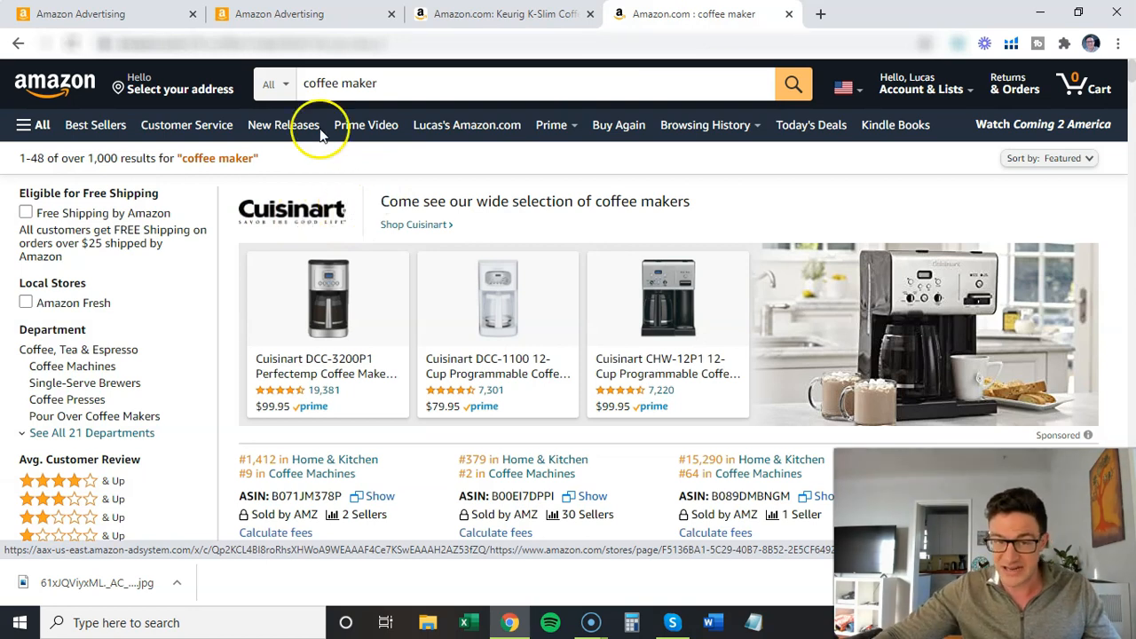
pyautogui.click(499, 11)
pyautogui.hotkey('ctrl', 'shift', 'Tab')
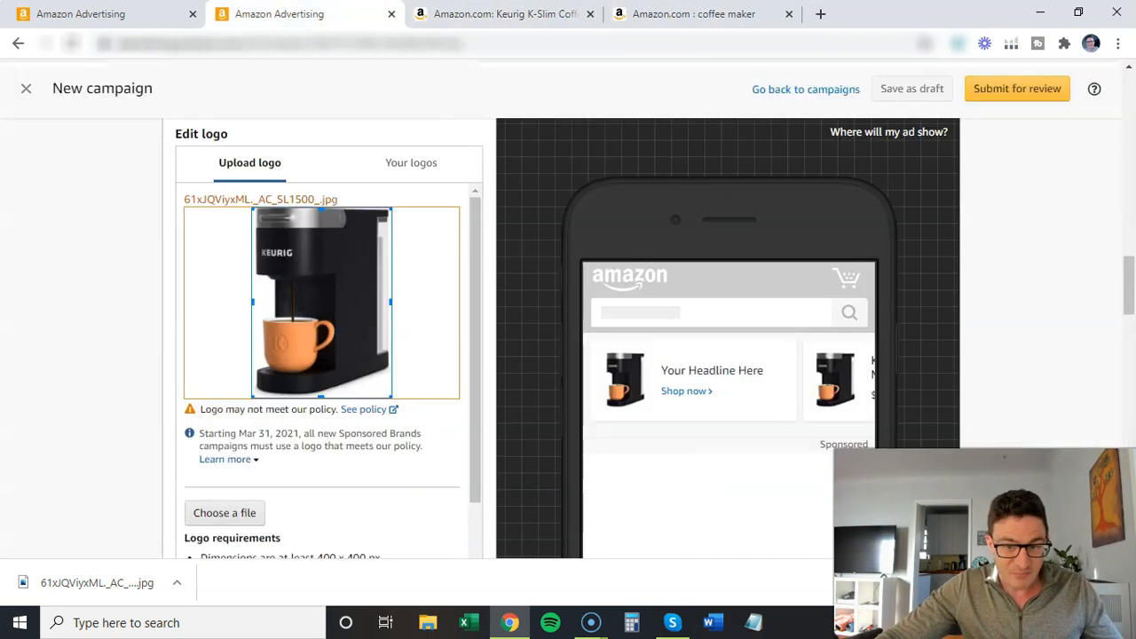
# Enlarge the campaign page to 125% and highlight the Mar 31, 2021 date in the logo policy notice
pyautogui.click(1120, 46)
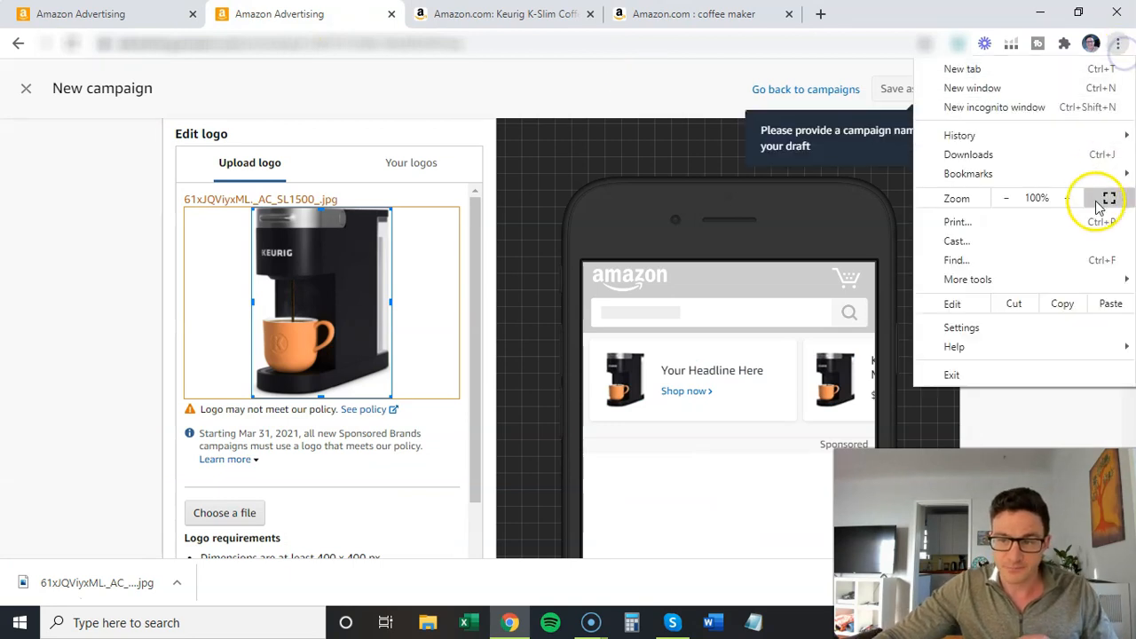
pyautogui.click(1067, 197)
pyautogui.click(1074, 202)
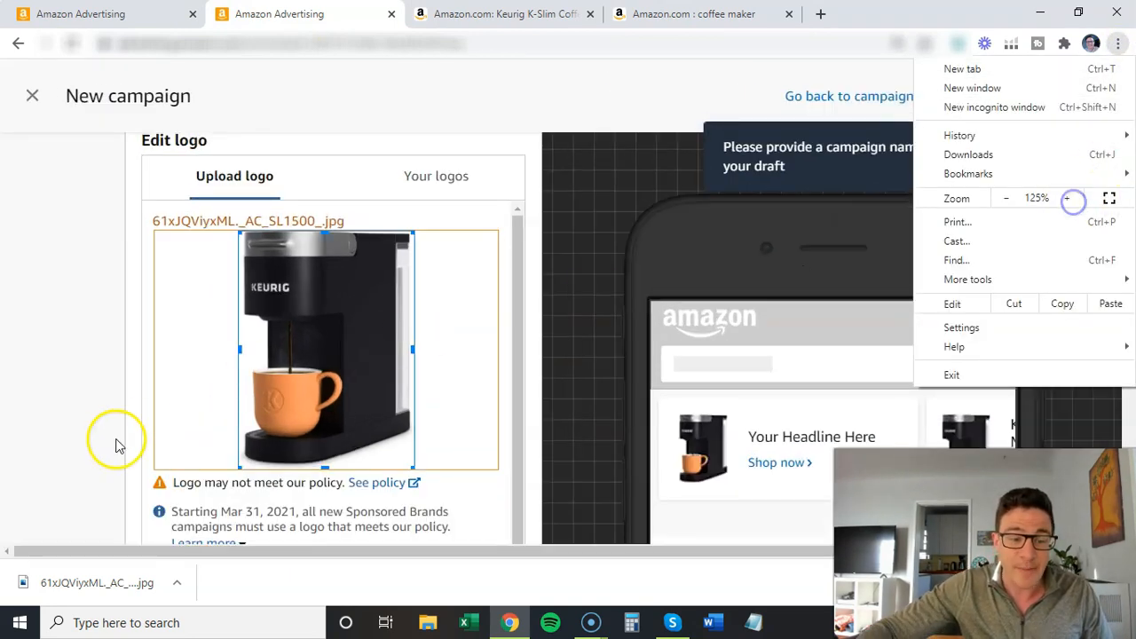
pyautogui.click(76, 372)
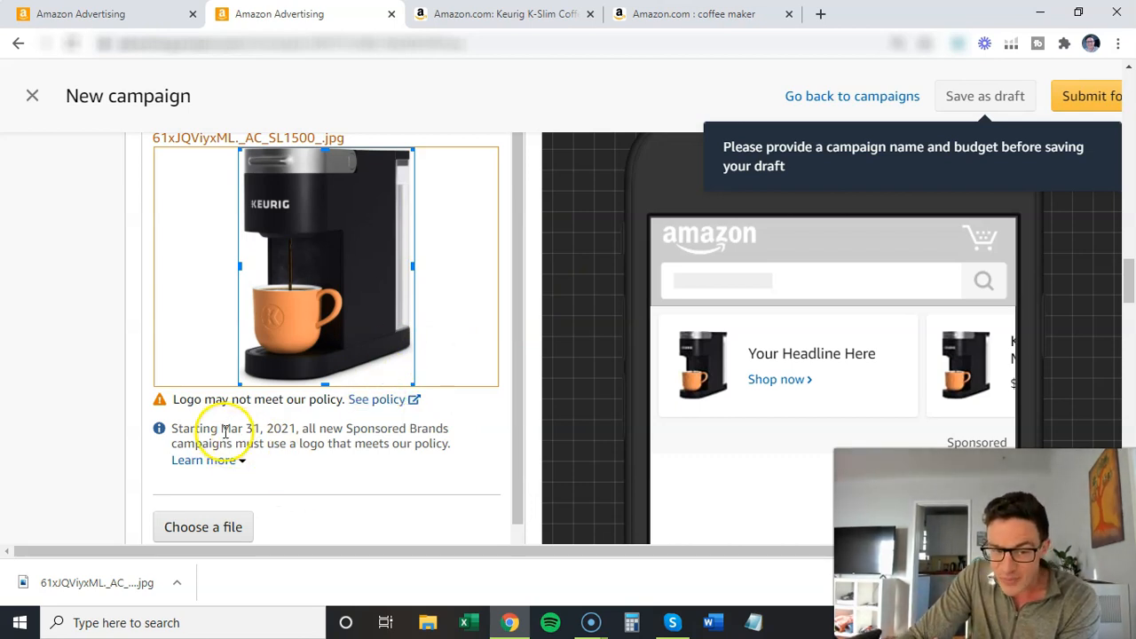
pyautogui.moveTo(222, 432); pyautogui.dragTo(300, 432)
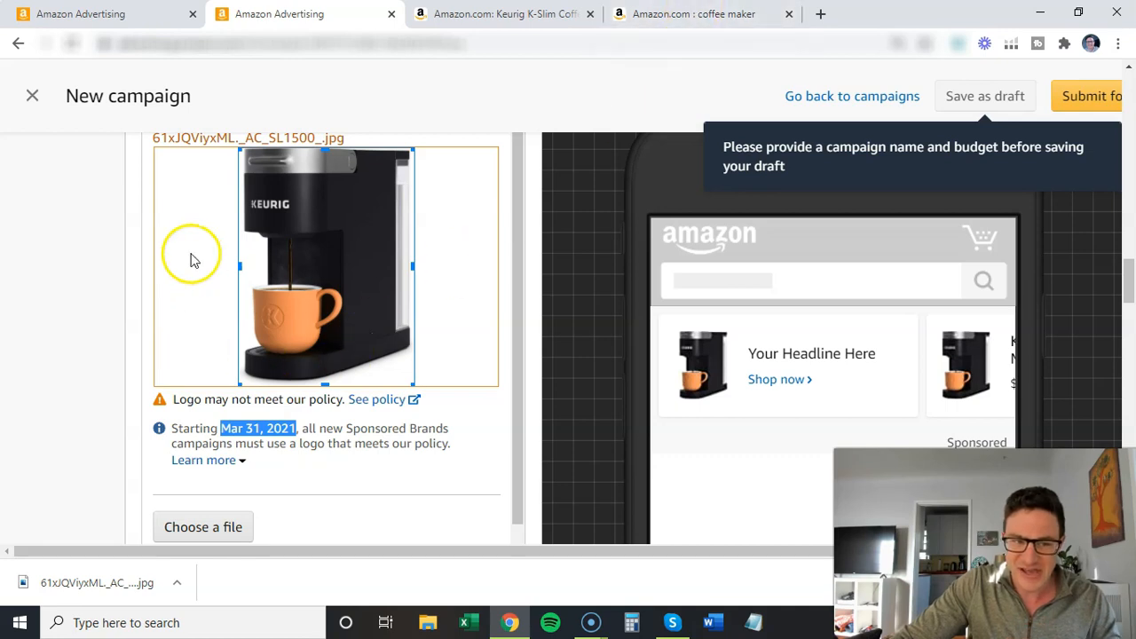
pyautogui.scroll(-2, 81, 261)
pyautogui.scroll(2, 121, 306)
pyautogui.scroll(1, 119, 304)
pyautogui.scroll(-1, 116, 297)
# Restore the page zoom to 100% and finish editing the logo
pyautogui.click(1117, 46)
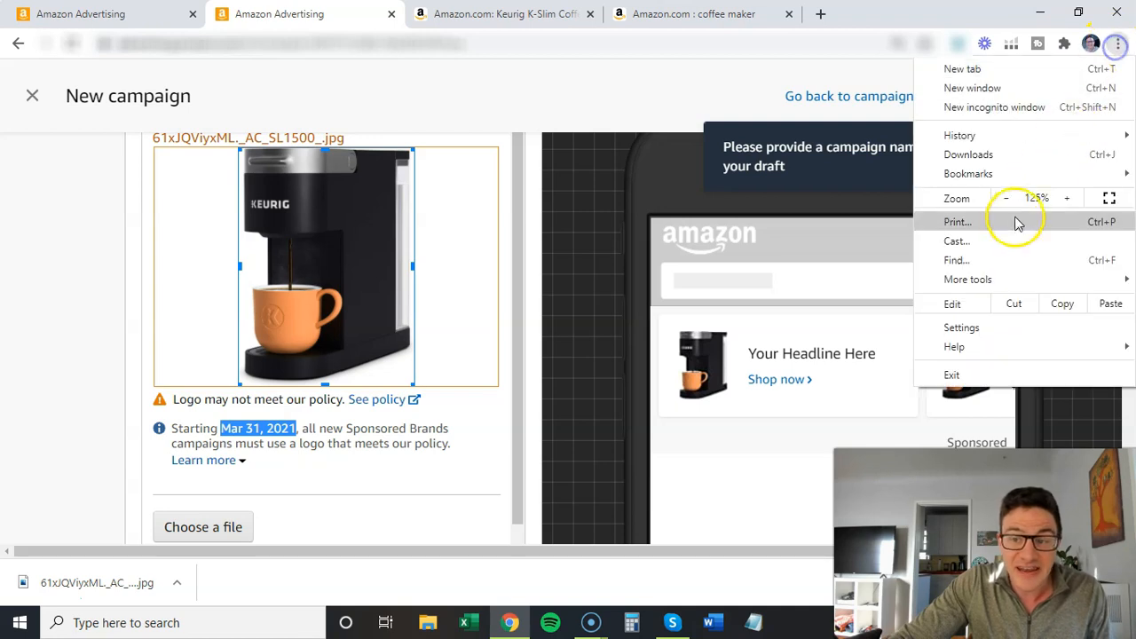
pyautogui.click(1007, 198)
pyautogui.click(1007, 198)
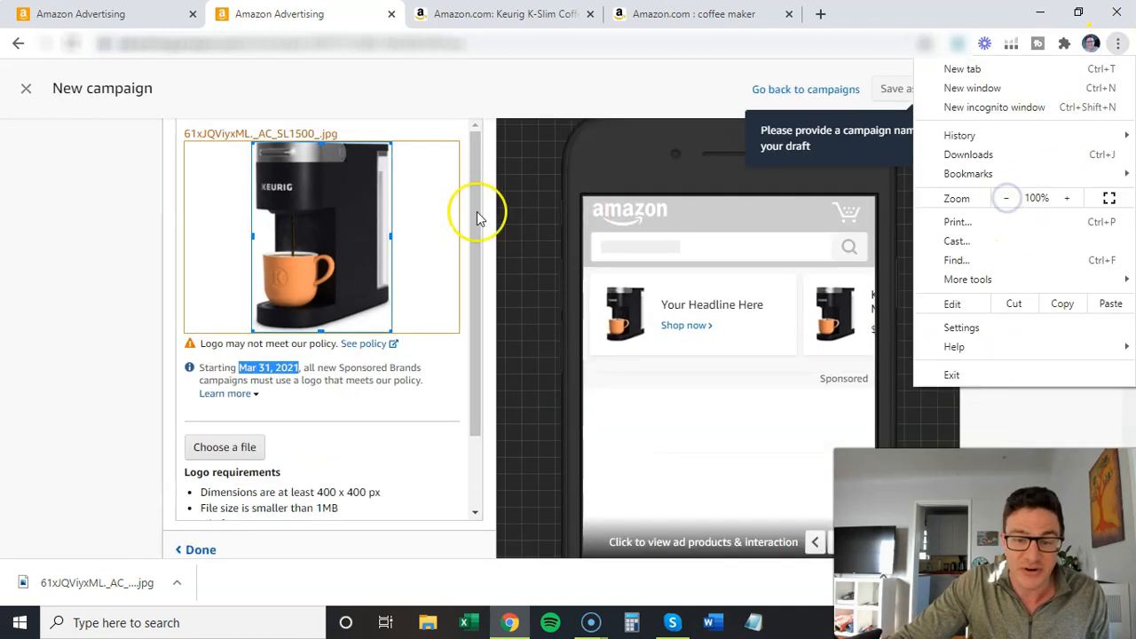
pyautogui.click(129, 284)
pyautogui.scroll(-1, 222, 418)
pyautogui.click(209, 473)
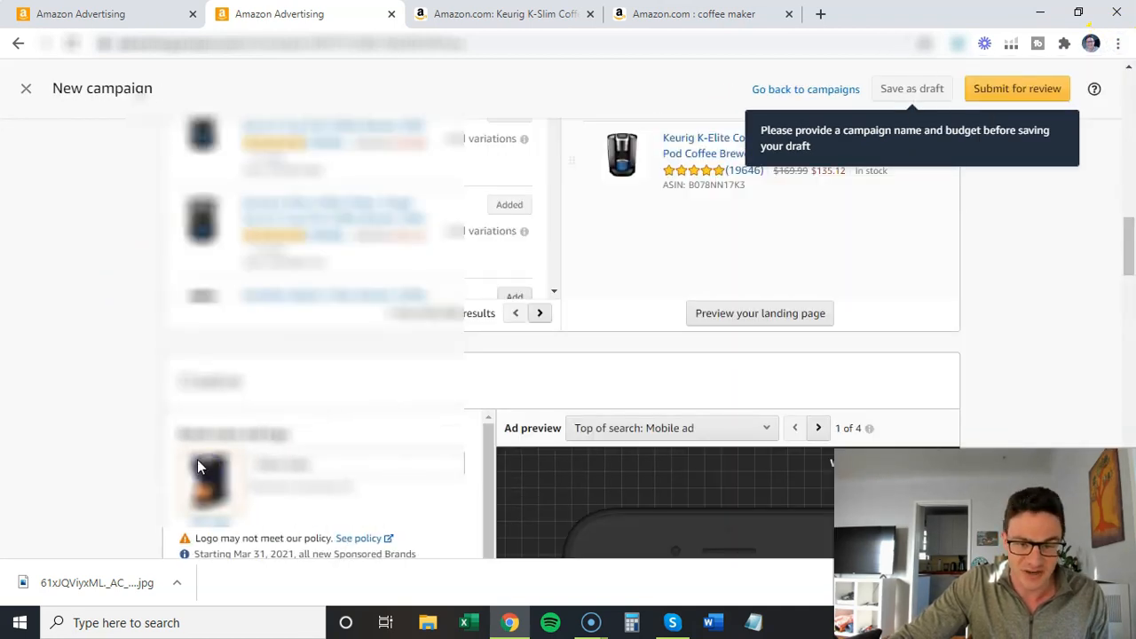
# Review the creative's brand name field and view its second and third products
pyautogui.scroll(-5, 71, 382)
pyautogui.scroll(1, 274, 275)
pyautogui.click(327, 129)
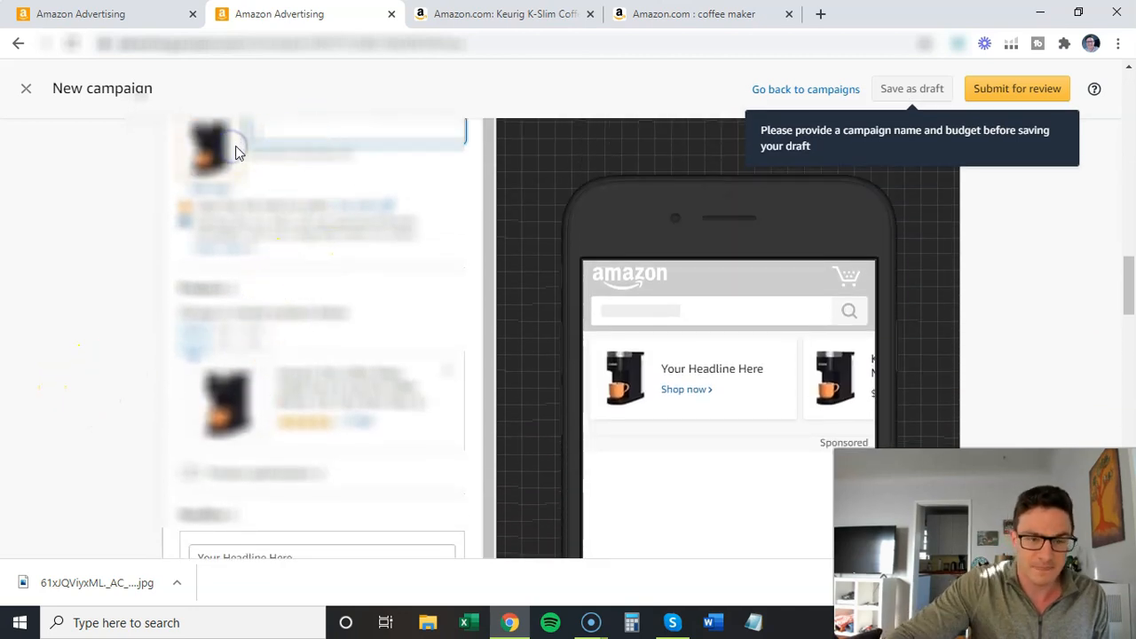
pyautogui.click(92, 343)
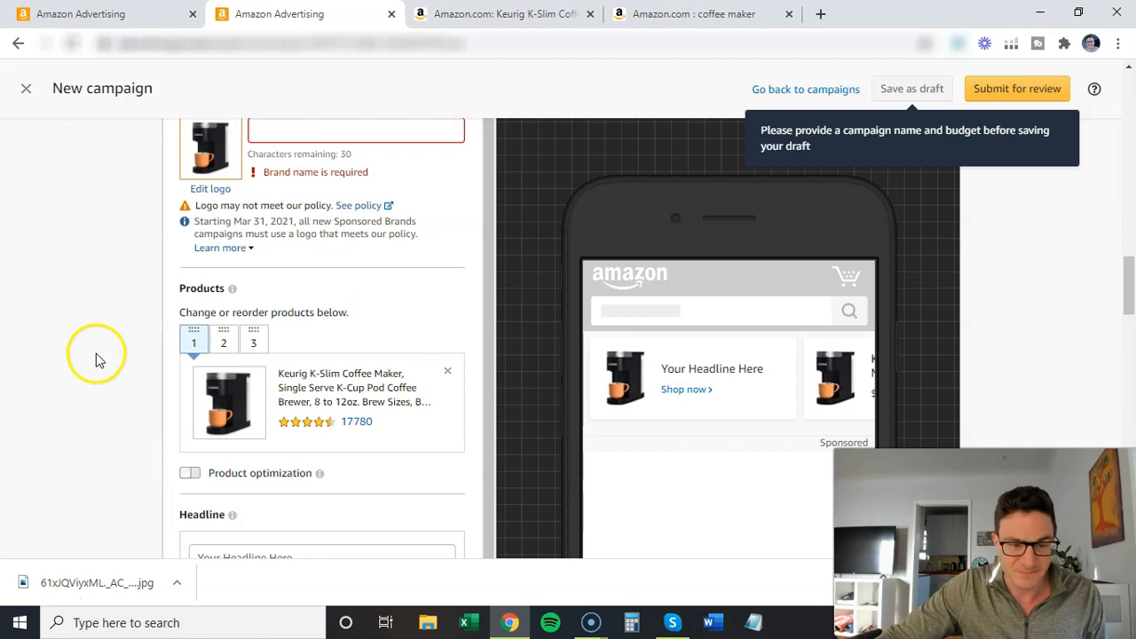
pyautogui.click(223, 342)
pyautogui.click(253, 343)
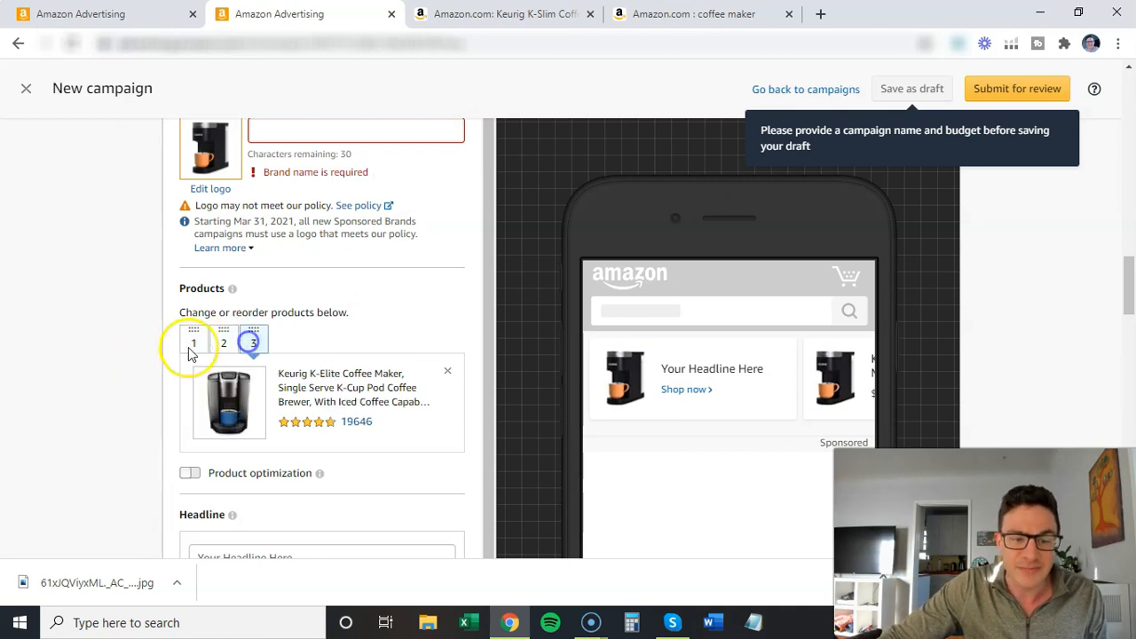
# Set the ad headline to the suggestion "Shop Keurig single serve k-cup pod coffee makers"
pyautogui.scroll(-1, 112, 342)
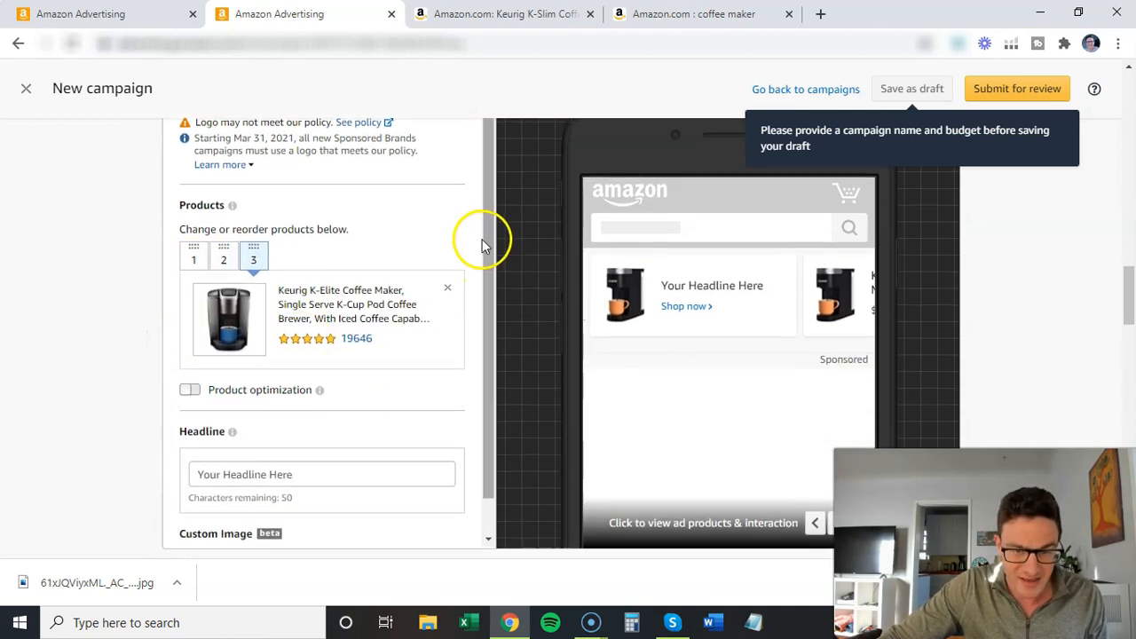
pyautogui.moveTo(485, 240); pyautogui.dragTo(487, 261)
pyautogui.click(217, 447)
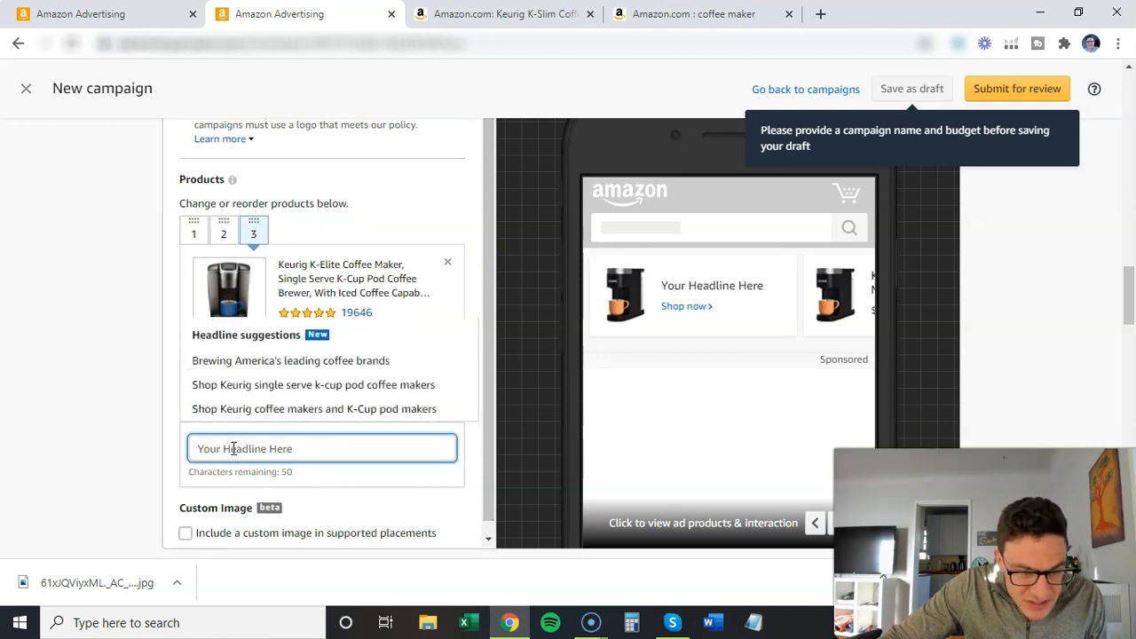
pyautogui.click(244, 440)
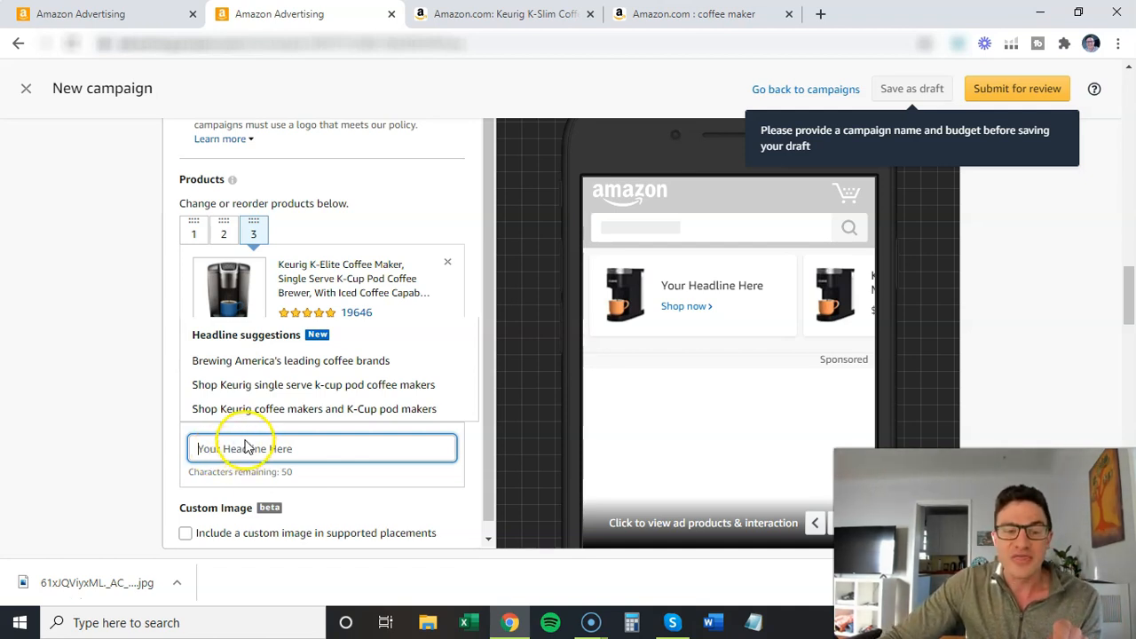
pyautogui.click(266, 397)
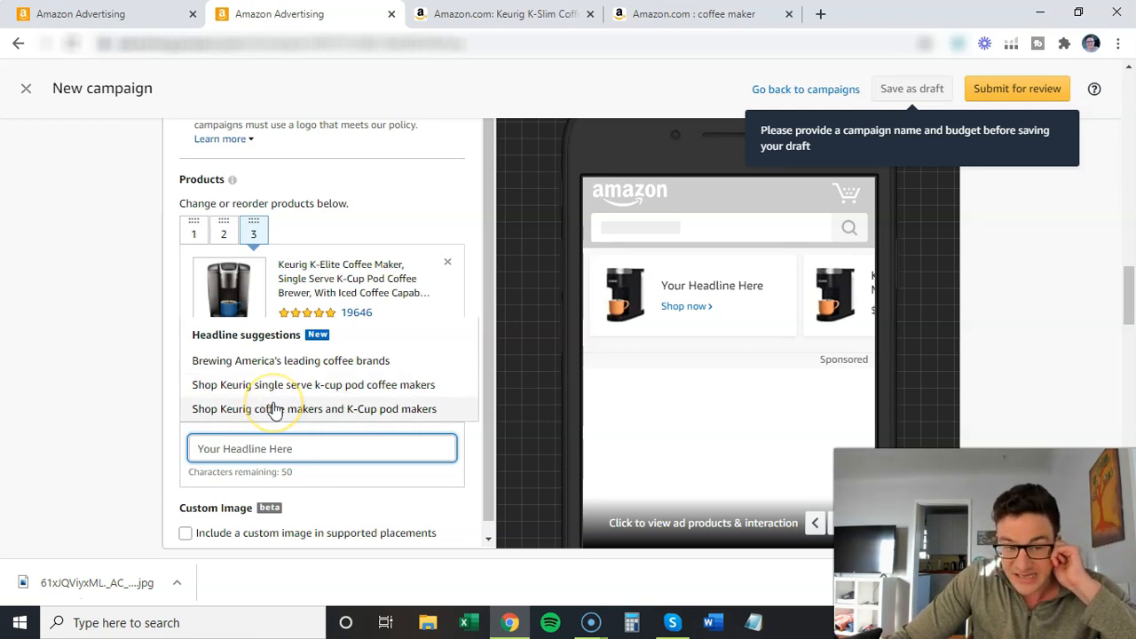
pyautogui.click(273, 396)
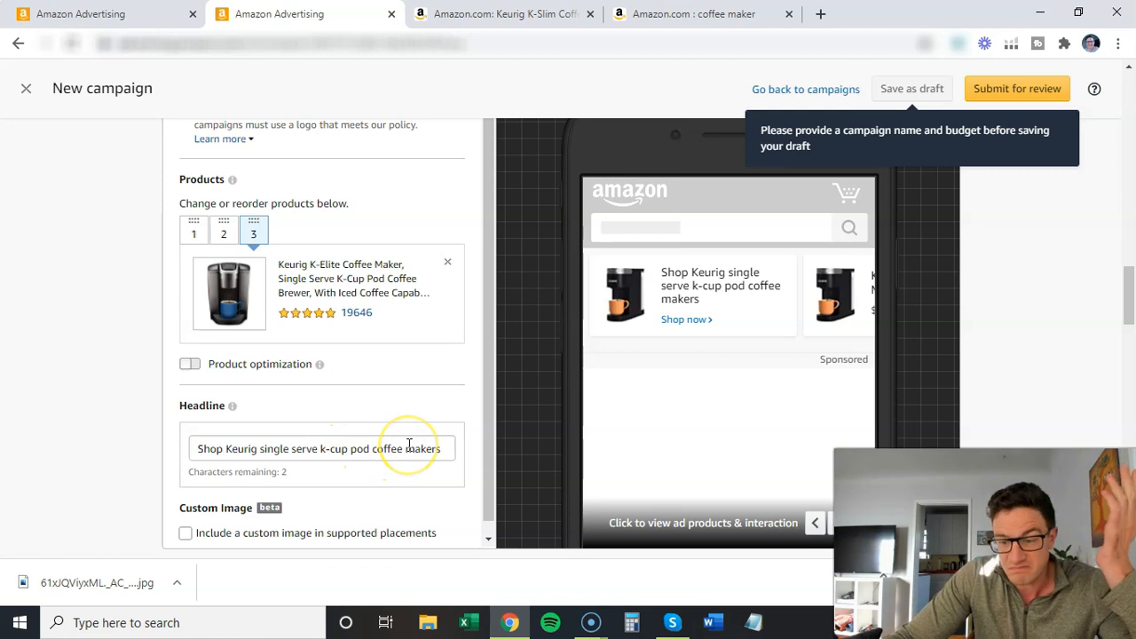
# Replace the headline with the suggestion "Brewing America's leading coffee brands"
pyautogui.moveTo(436, 449); pyautogui.dragTo(170, 464)
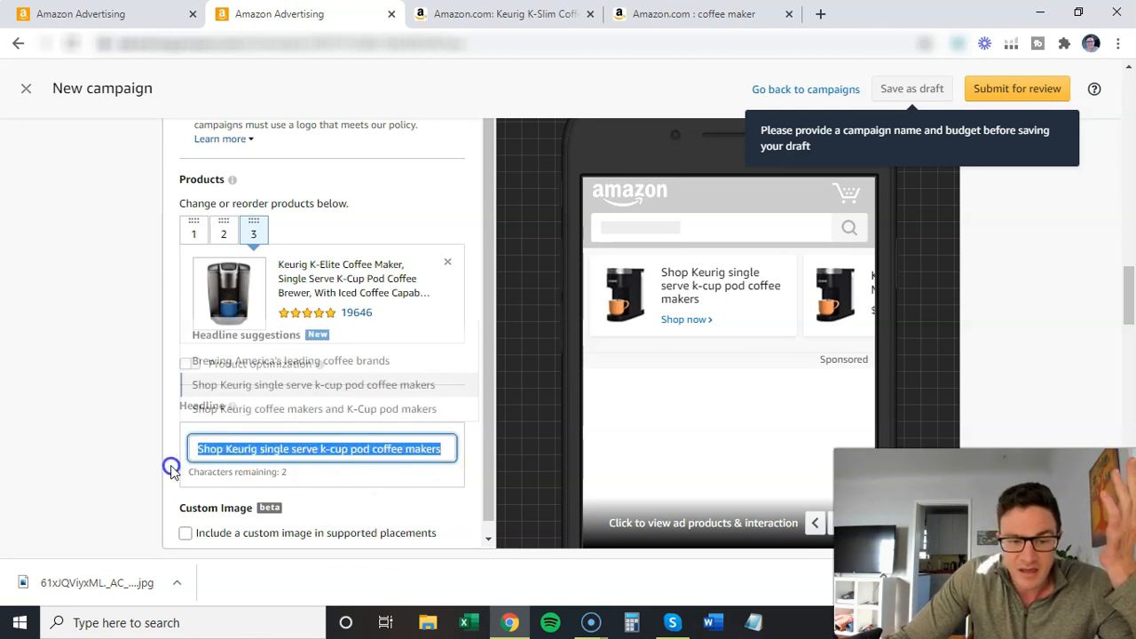
pyautogui.press('BackSpace')
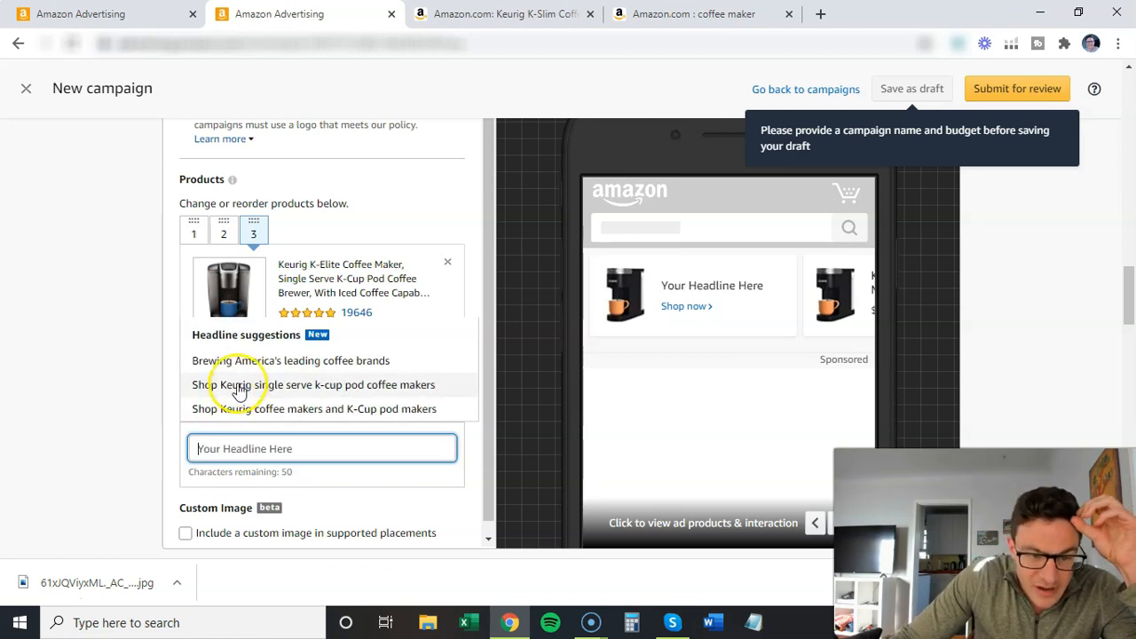
pyautogui.click(249, 361)
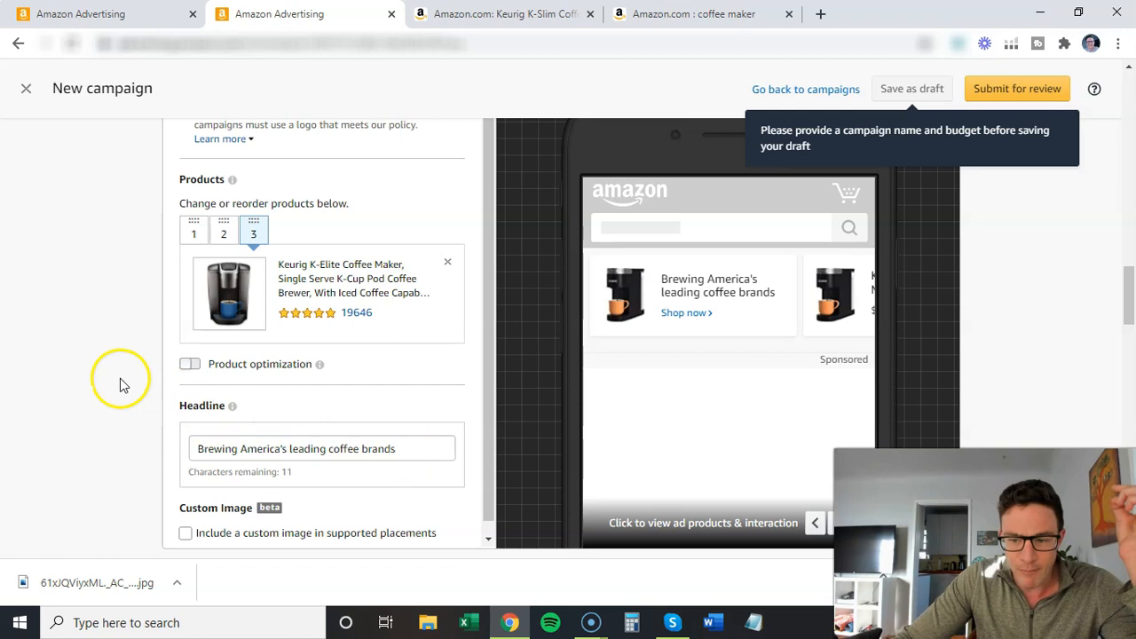
# Include a custom image in supported placements for the ad creative
pyautogui.scroll(-1, 113, 364)
pyautogui.scroll(1, 113, 365)
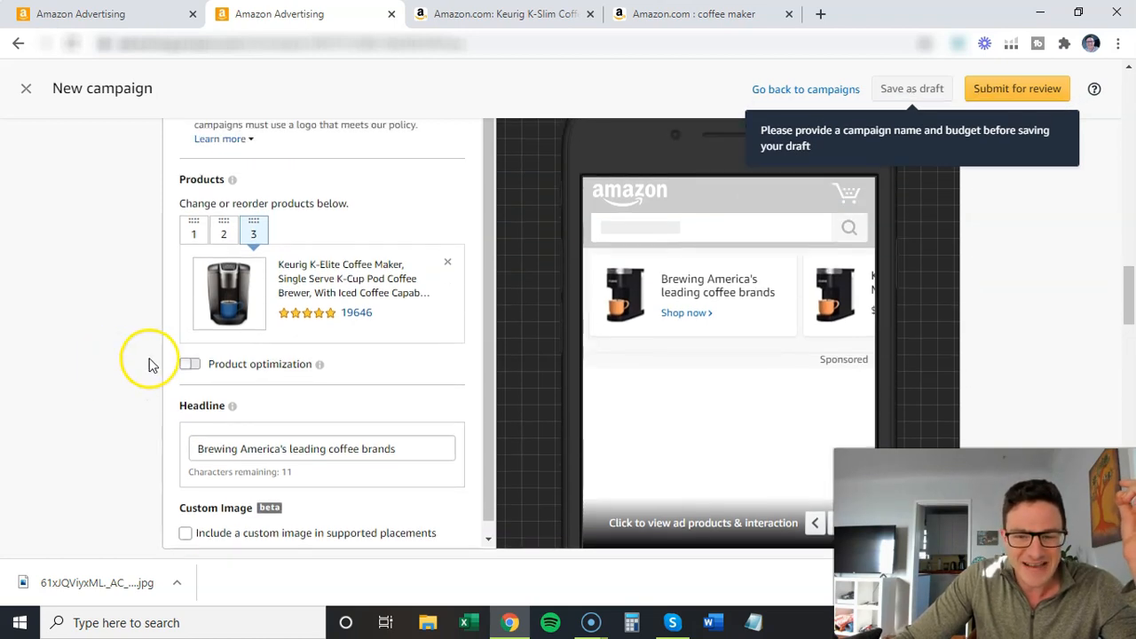
pyautogui.scroll(-1, 120, 373)
pyautogui.click(186, 452)
pyautogui.moveTo(489, 307); pyautogui.dragTo(486, 339)
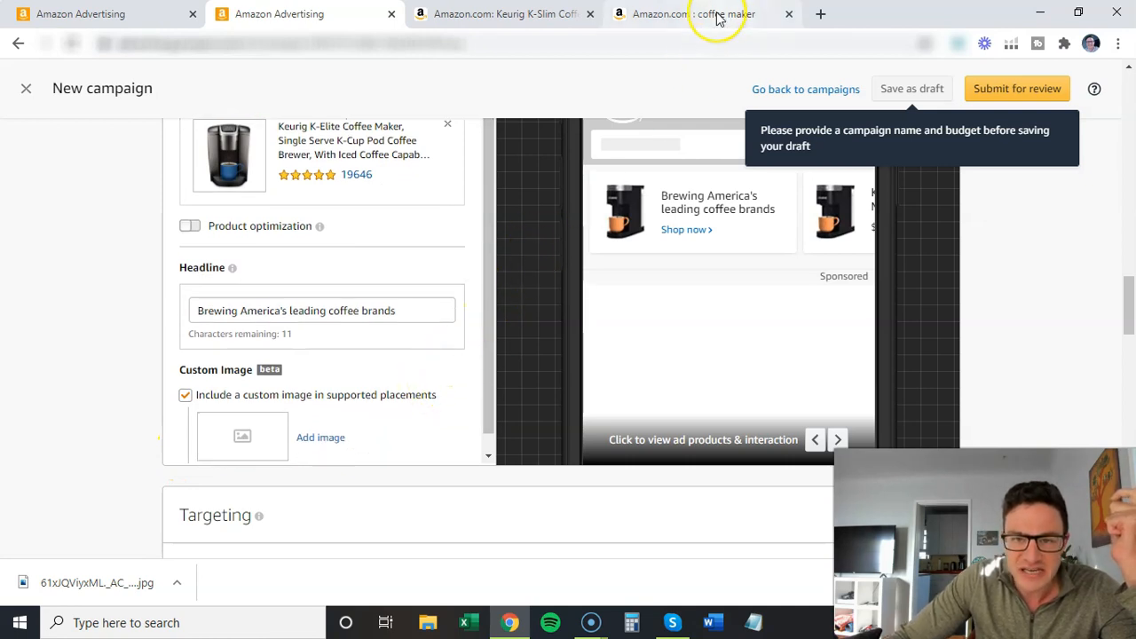
# Save the space-saving, 3 cup sizes banner image from the Keurig K-Slim product page as a file
pyautogui.click(532, 14)
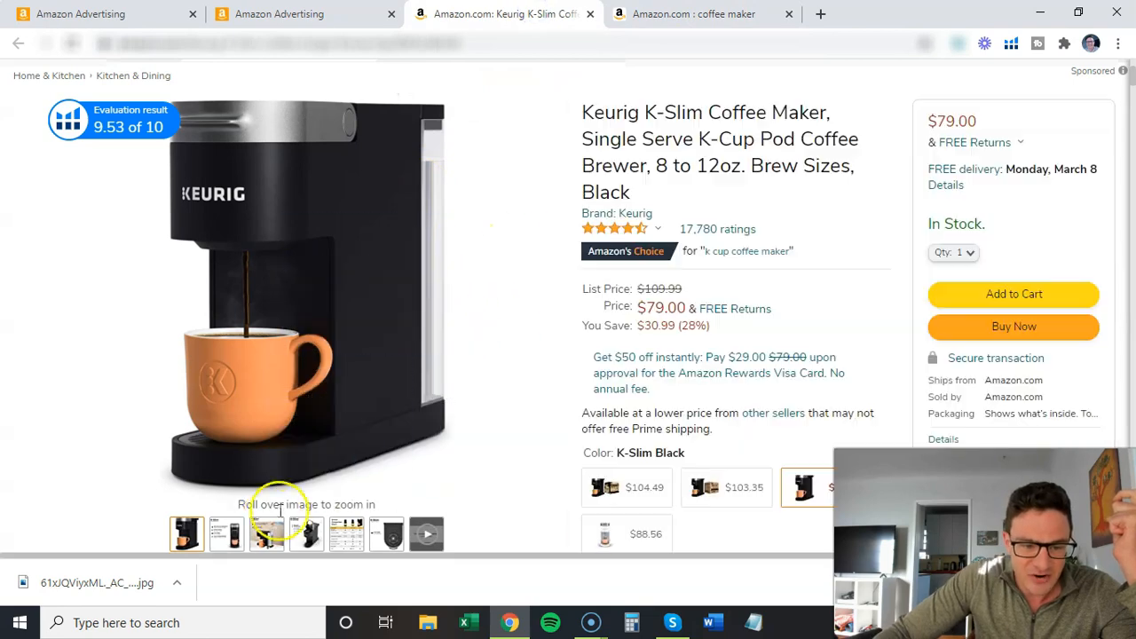
pyautogui.moveTo(272, 544)
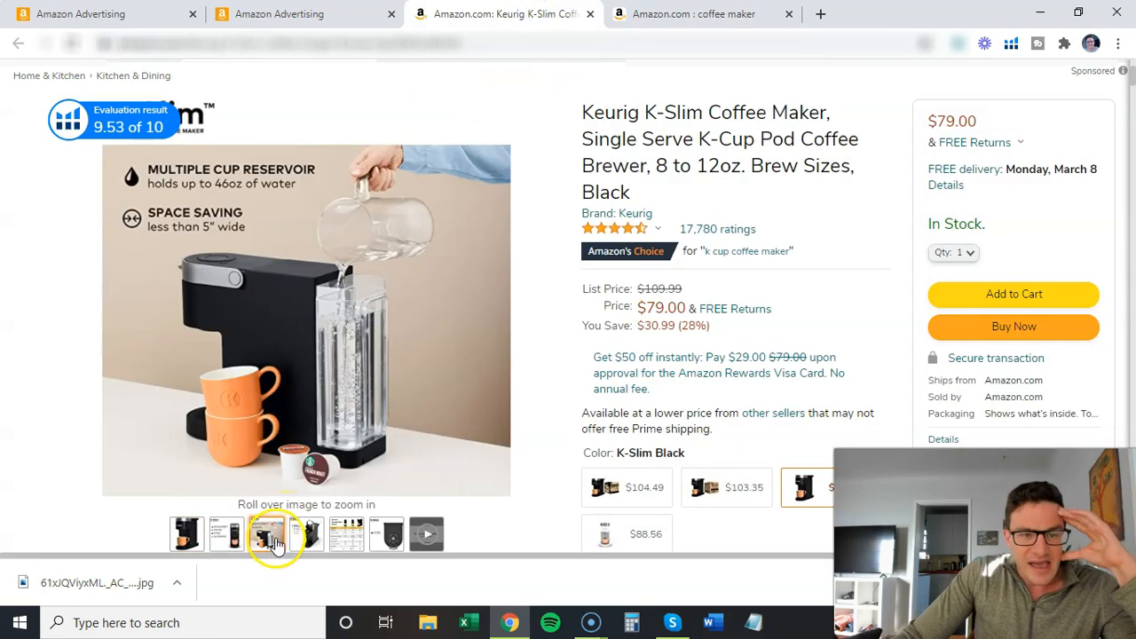
pyautogui.scroll(-1, 306, 443)
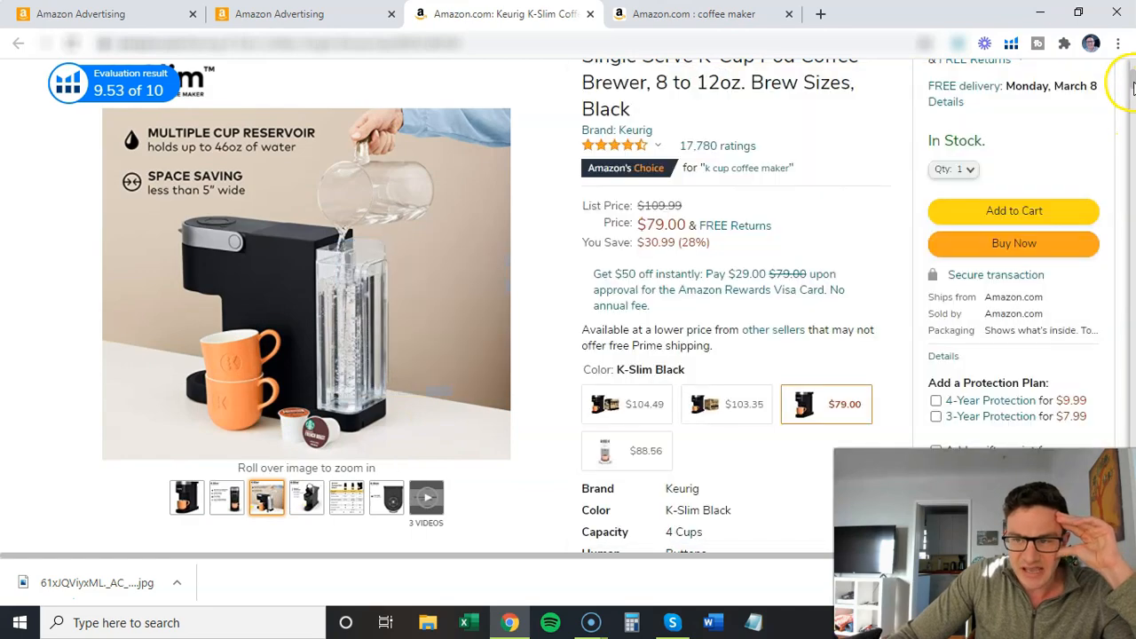
pyautogui.moveTo(1133, 85); pyautogui.dragTo(1132, 254)
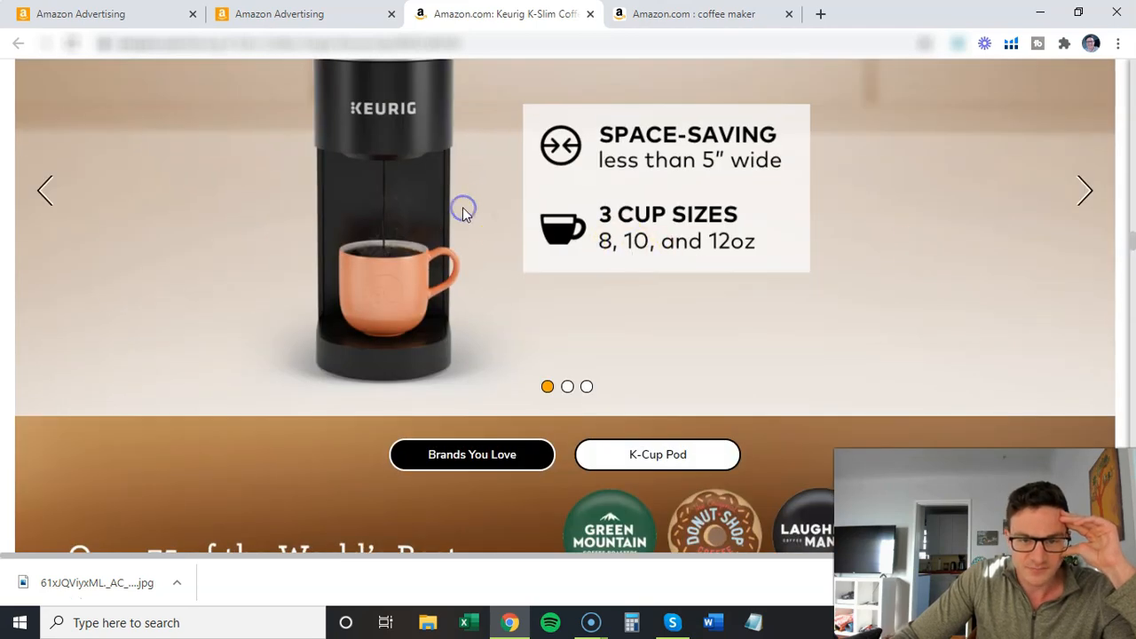
pyautogui.rightClick(462, 211)
pyautogui.click(545, 245)
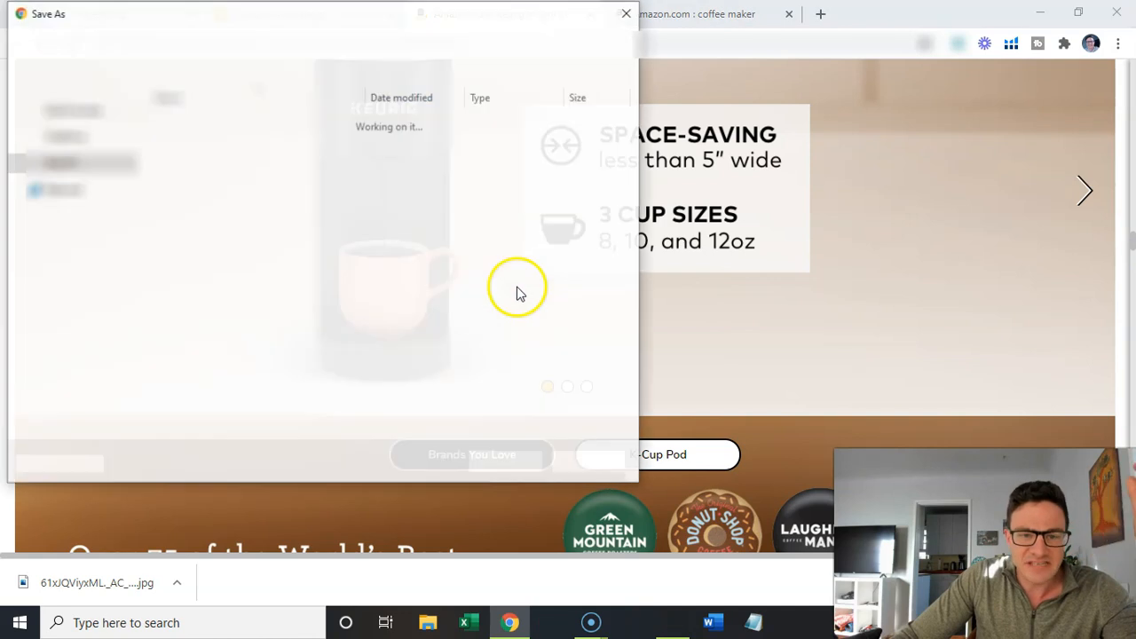
pyautogui.click(509, 463)
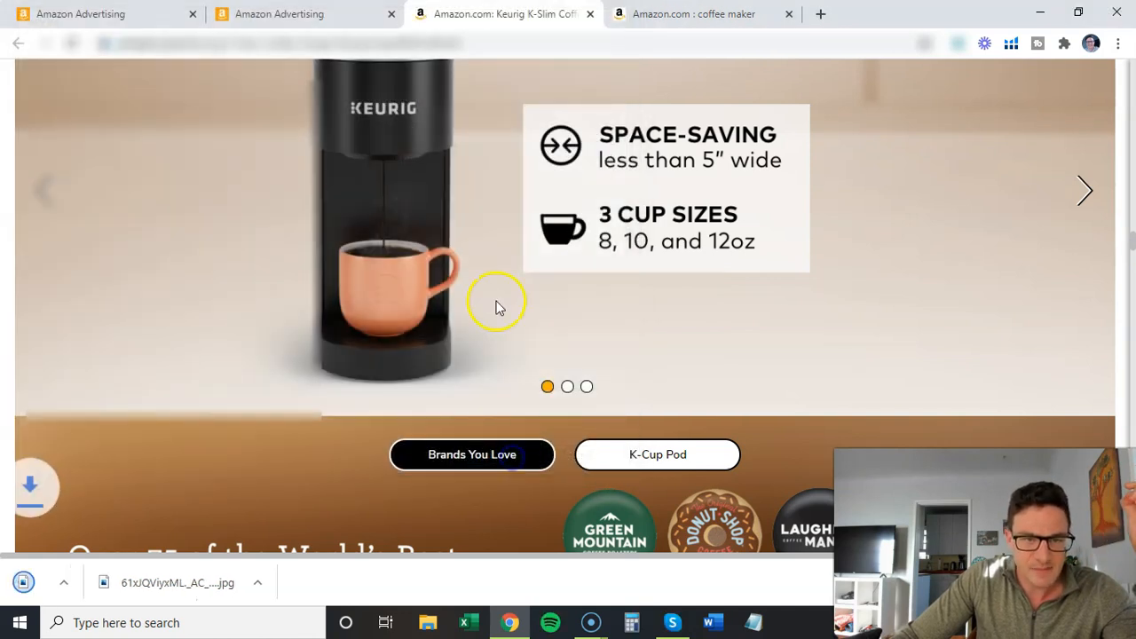
# Return to the campaign, check the custom image requirements and try to upload the saved Keurig banner image
pyautogui.click(294, 12)
pyautogui.click(306, 438)
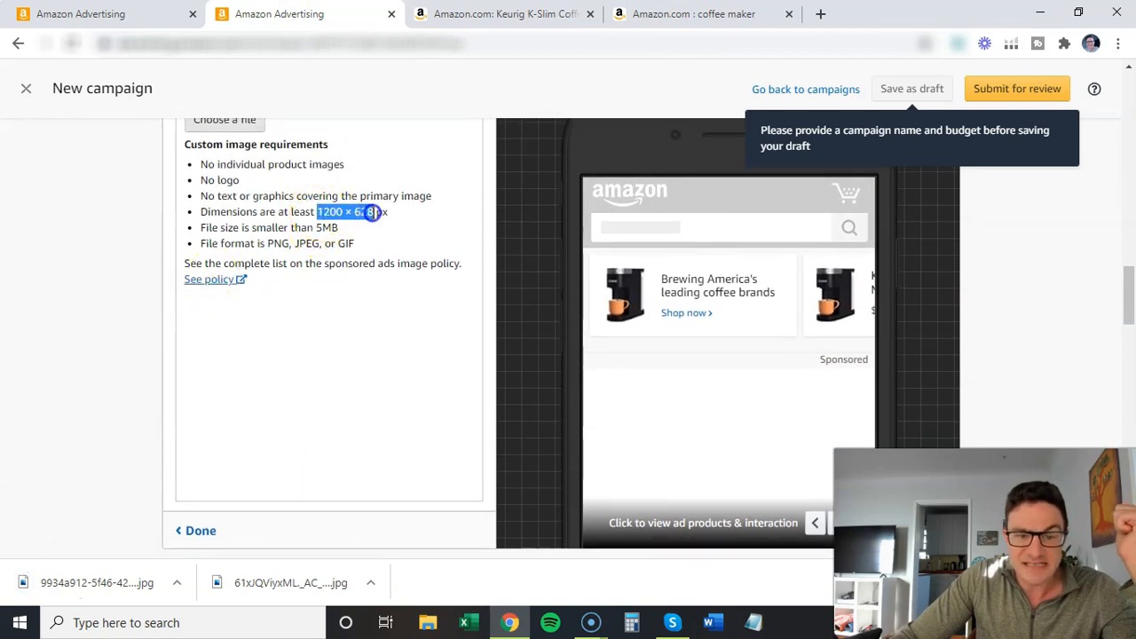
pyautogui.click(219, 278)
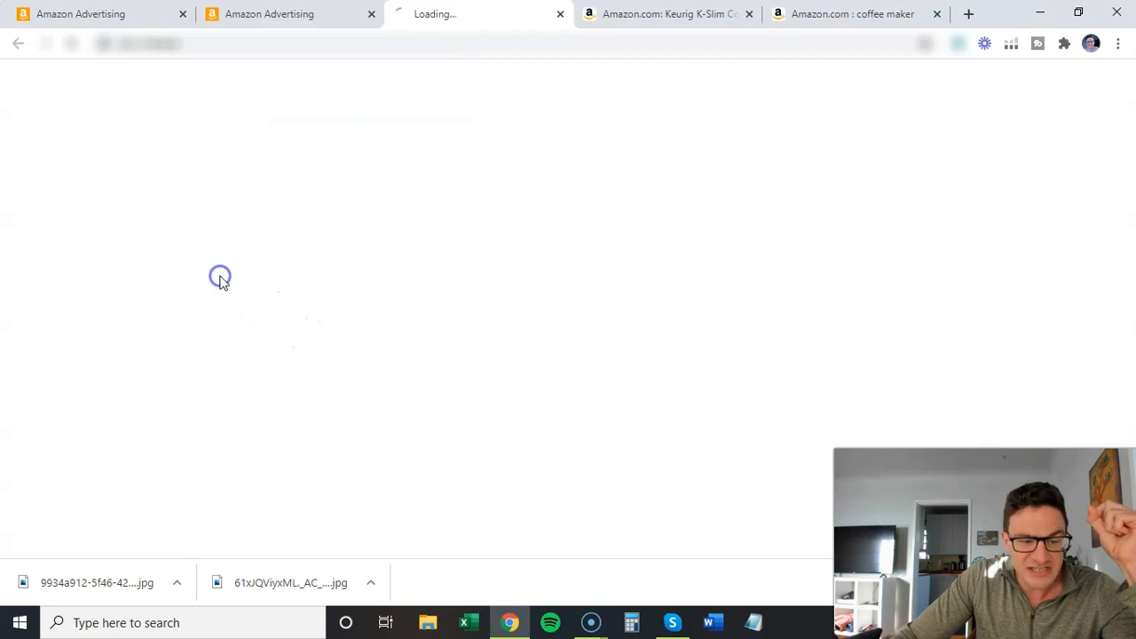
pyautogui.click(559, 14)
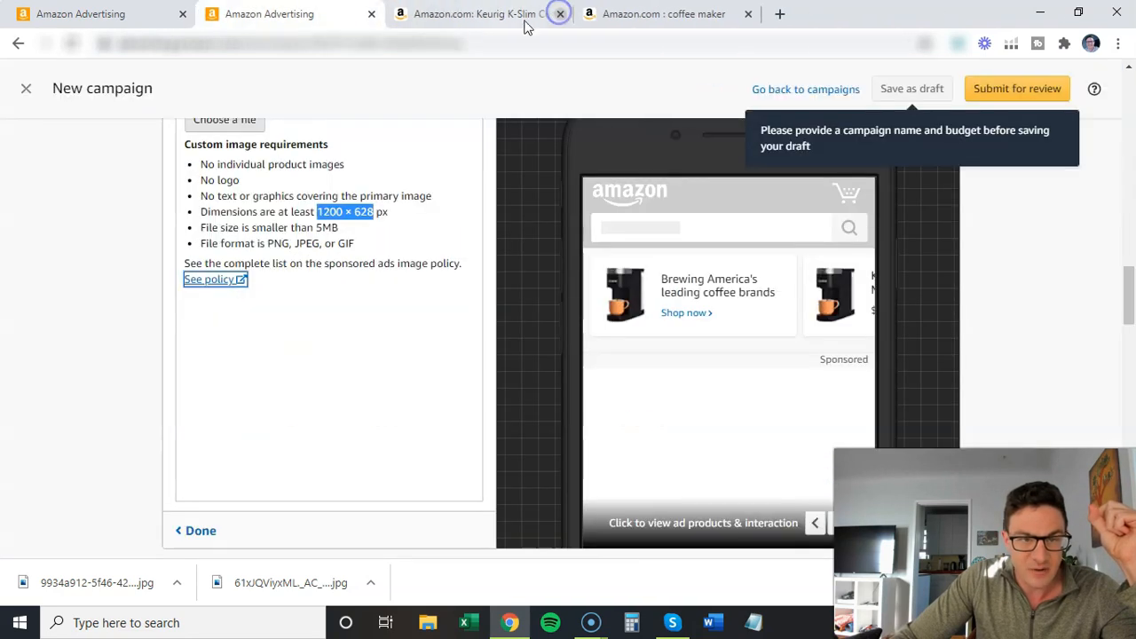
pyautogui.click(246, 129)
pyautogui.doubleClick(246, 151)
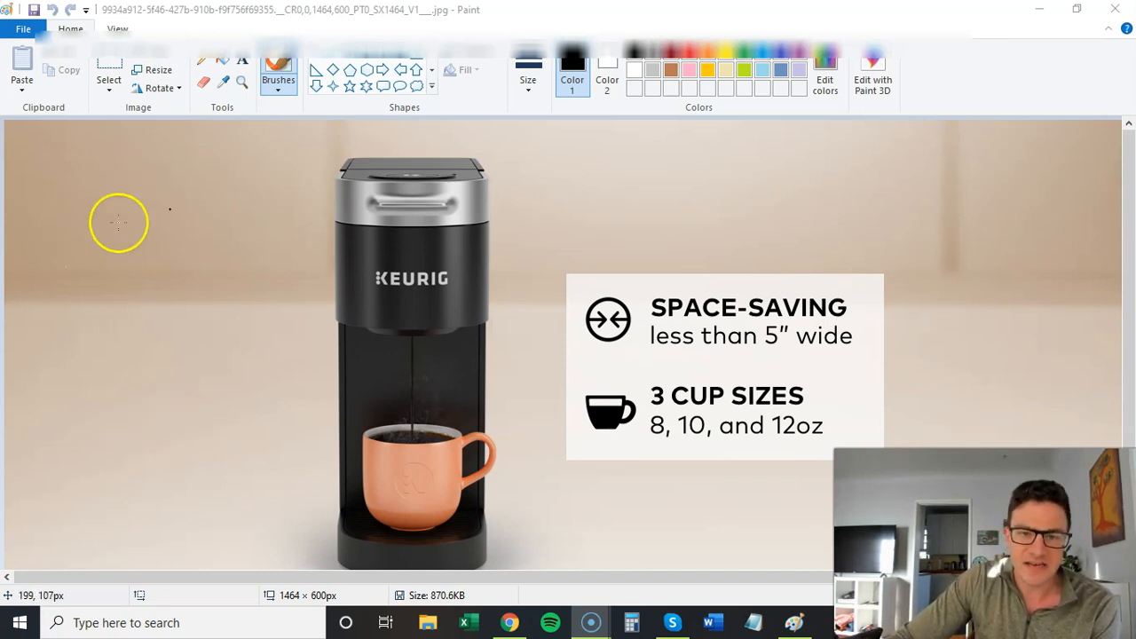
# In Paint, resize the Keurig banner image to a height of 630 pixels with its aspect ratio maintained, and save it
pyautogui.click(155, 76)
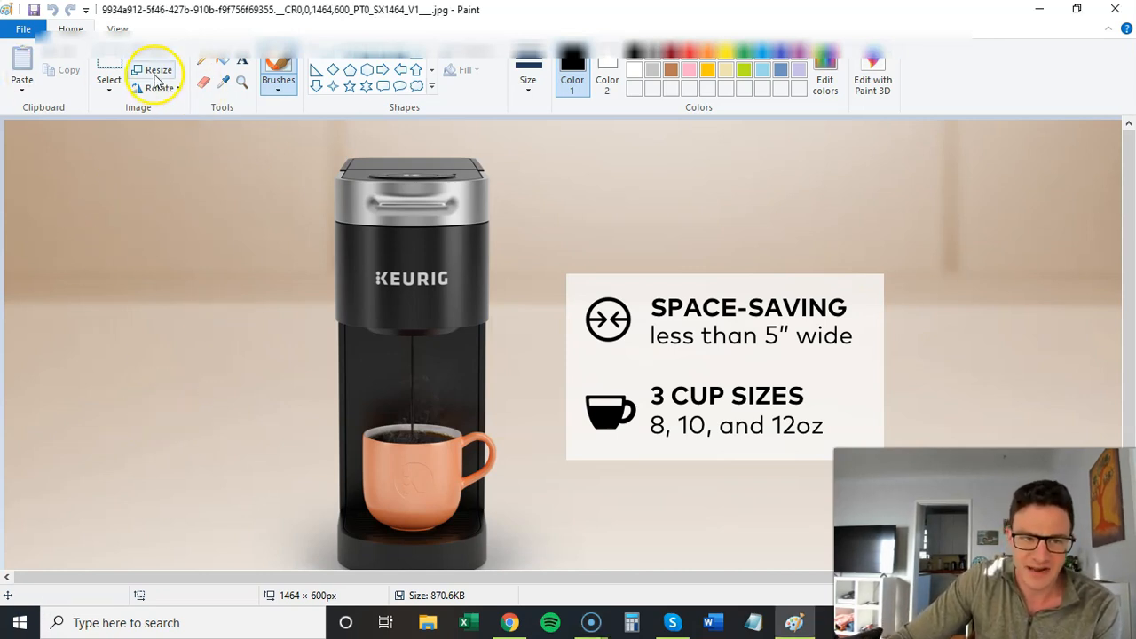
pyautogui.click(155, 76)
pyautogui.click(197, 131)
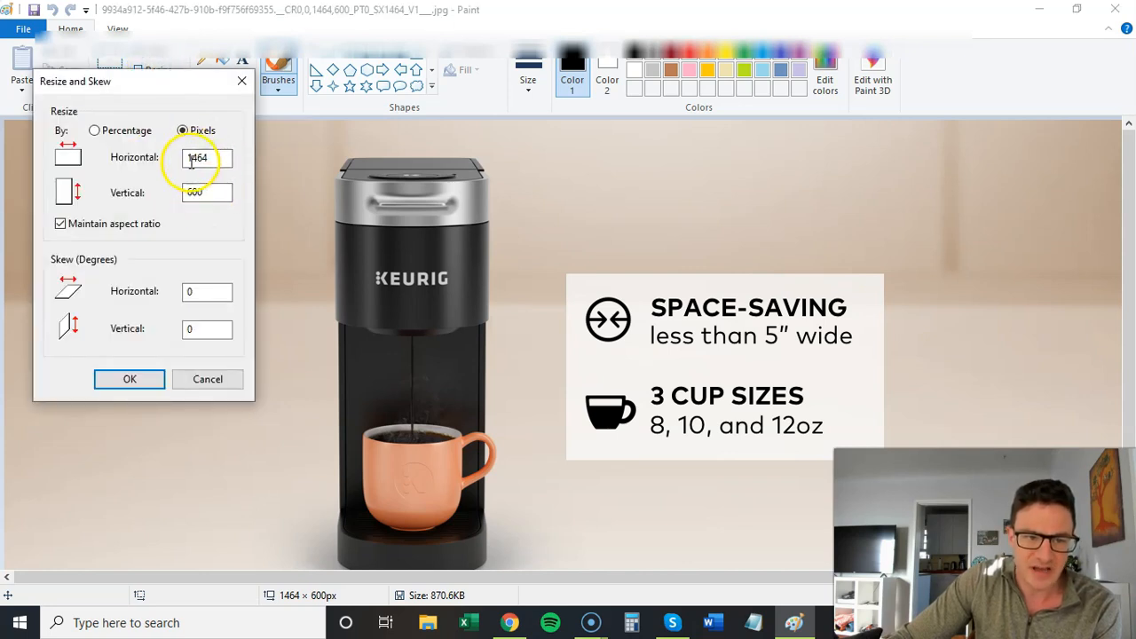
pyautogui.click(222, 191)
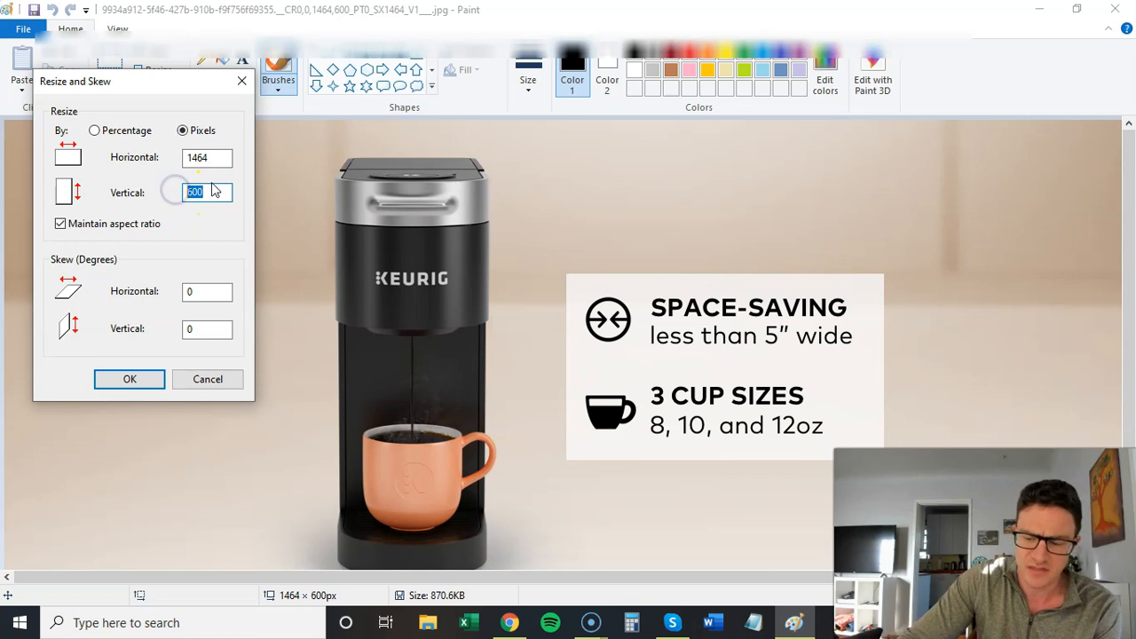
pyautogui.write('630')
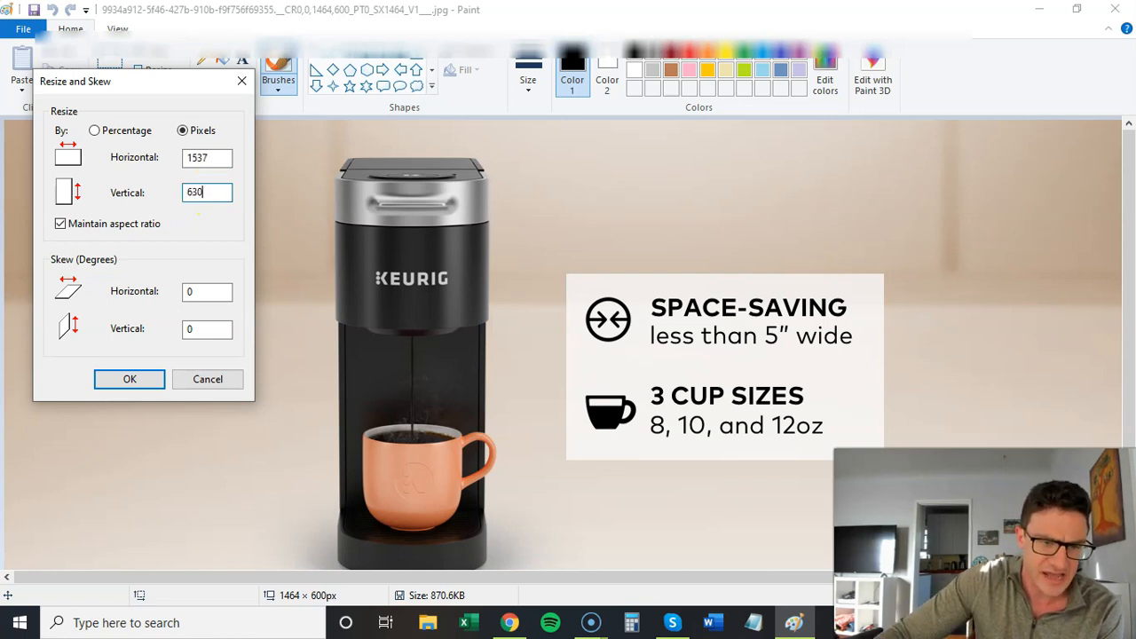
pyautogui.click(130, 379)
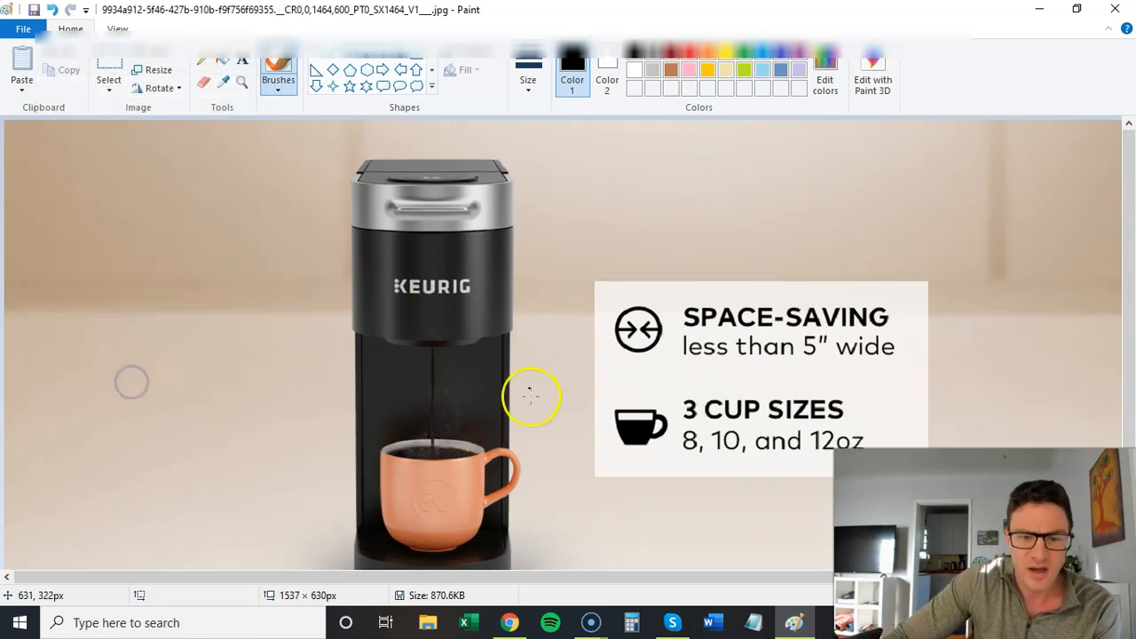
pyautogui.click(36, 10)
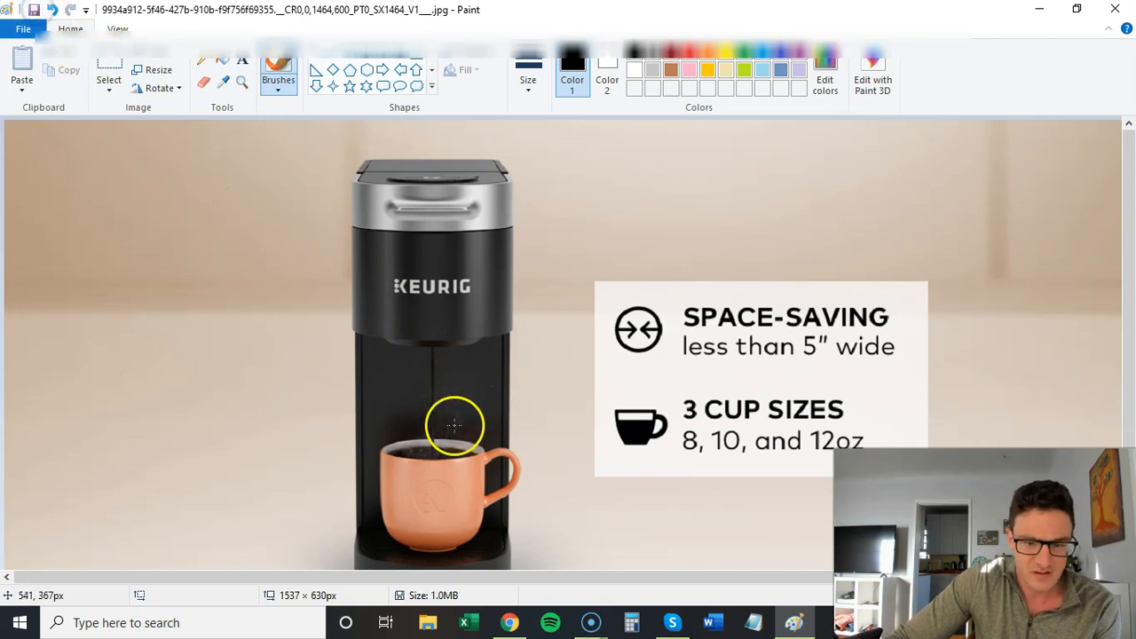
# Return to the campaign in Chrome and upload the resized Keurig banner as the custom image
pyautogui.click(508, 622)
pyautogui.click(246, 225)
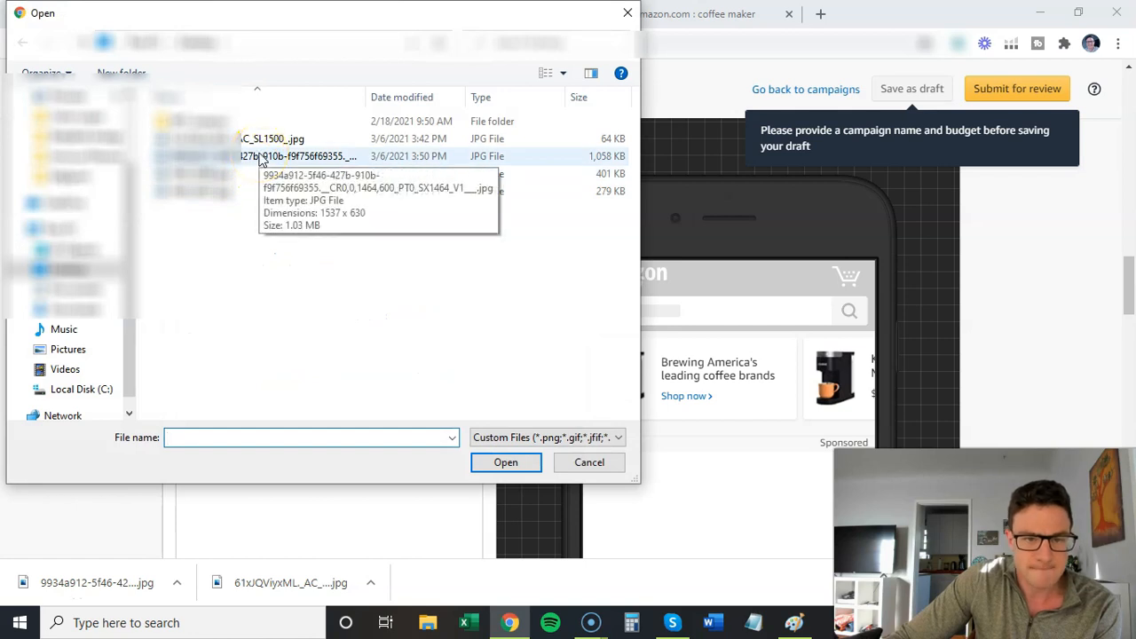
pyautogui.doubleClick(260, 156)
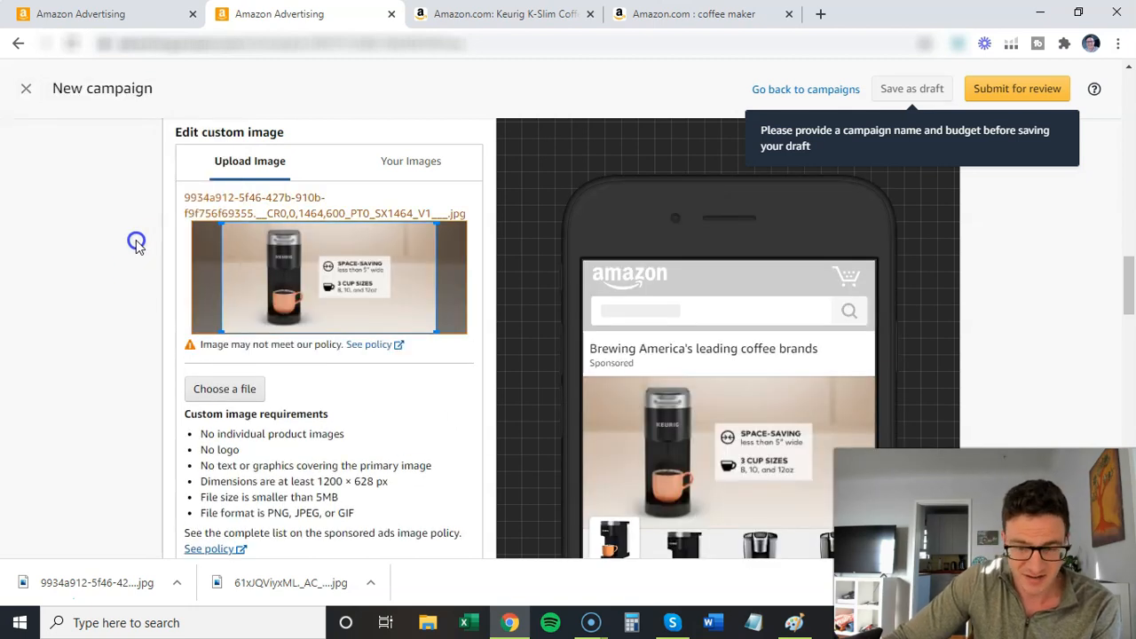
# Review the custom image in the mobile ad preview and compare it with the sponsored banner in the coffee maker search results
pyautogui.scroll(-2, 133, 240)
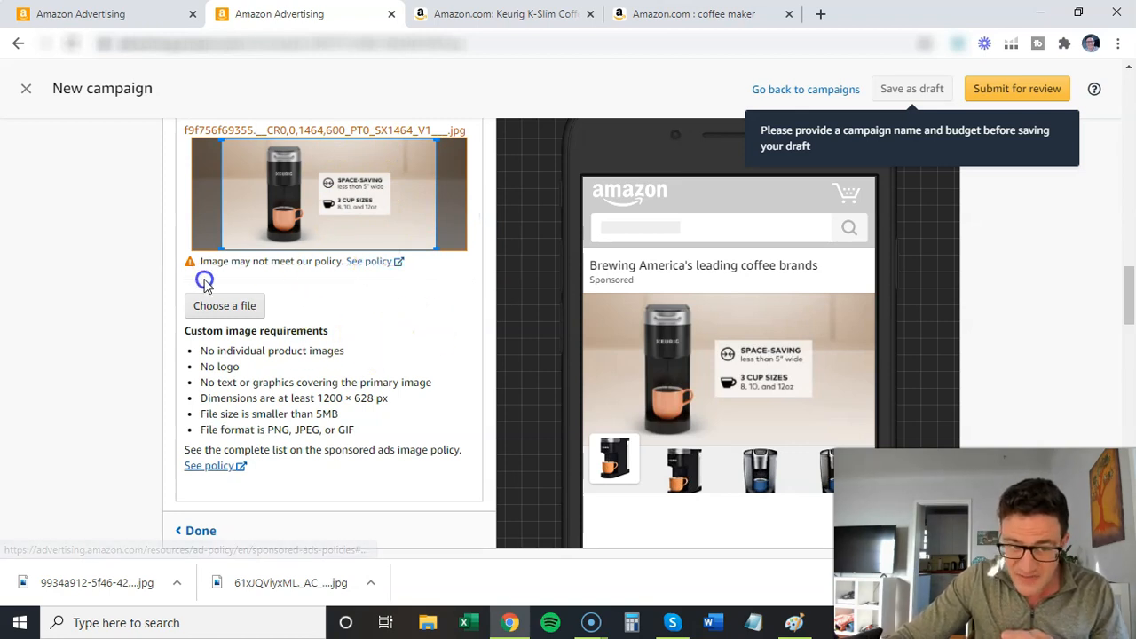
pyautogui.scroll(-2, 381, 337)
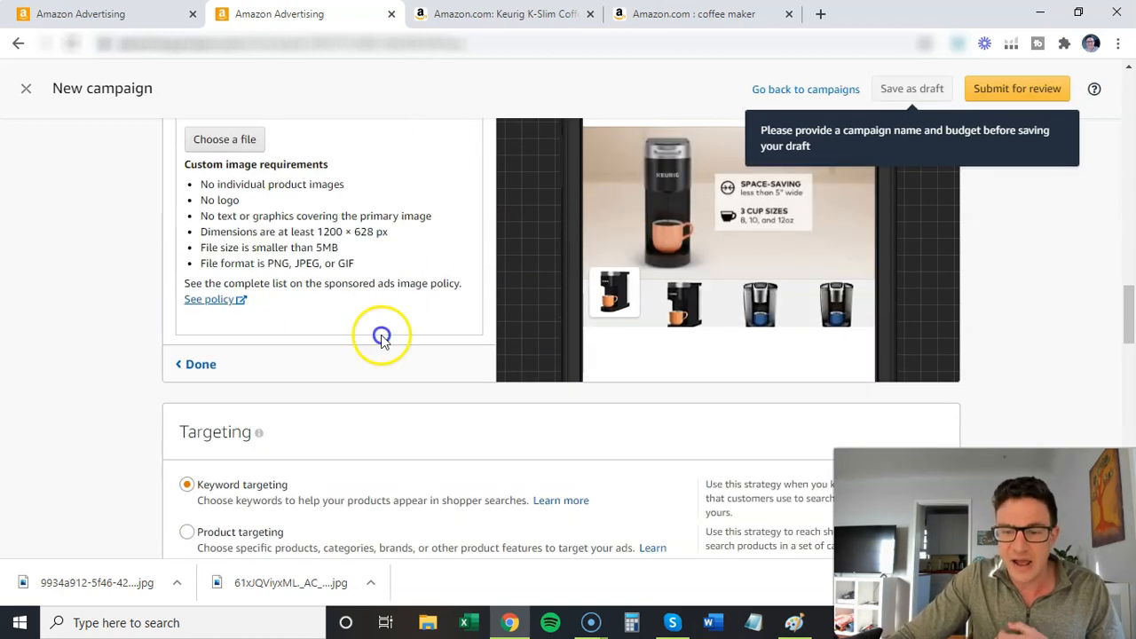
pyautogui.scroll(1, 812, 363)
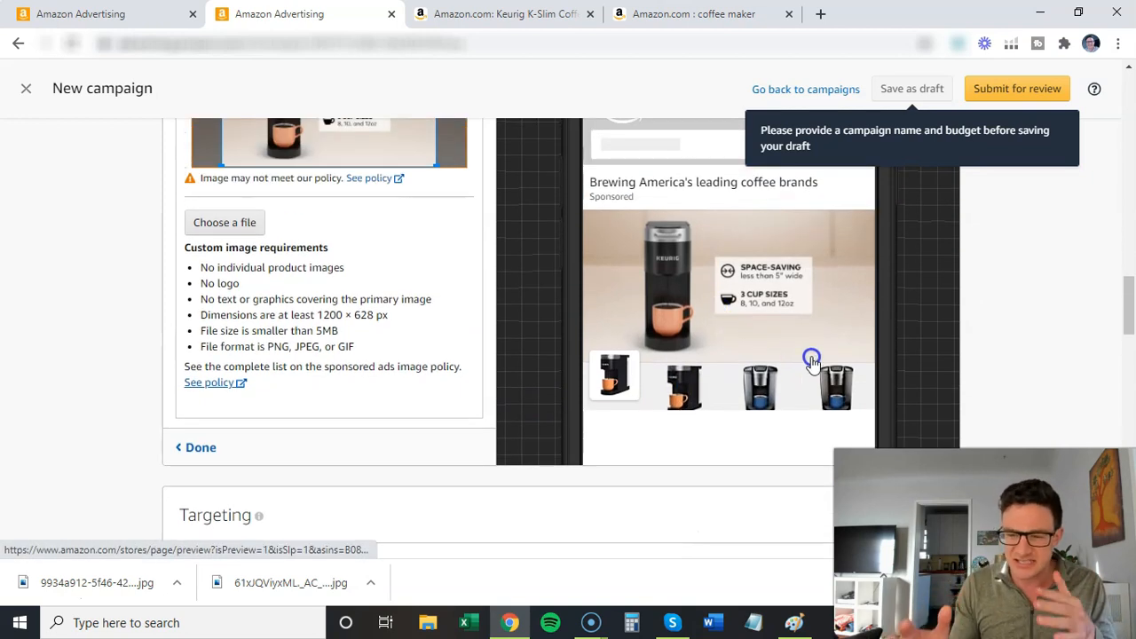
pyautogui.click(619, 381)
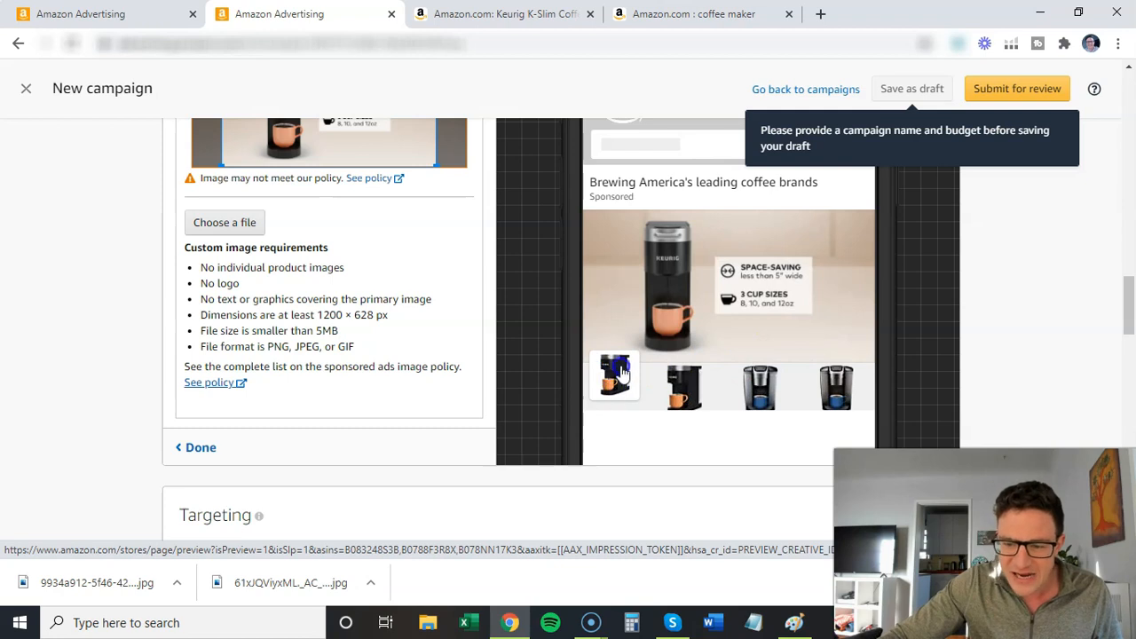
pyautogui.click(740, 284)
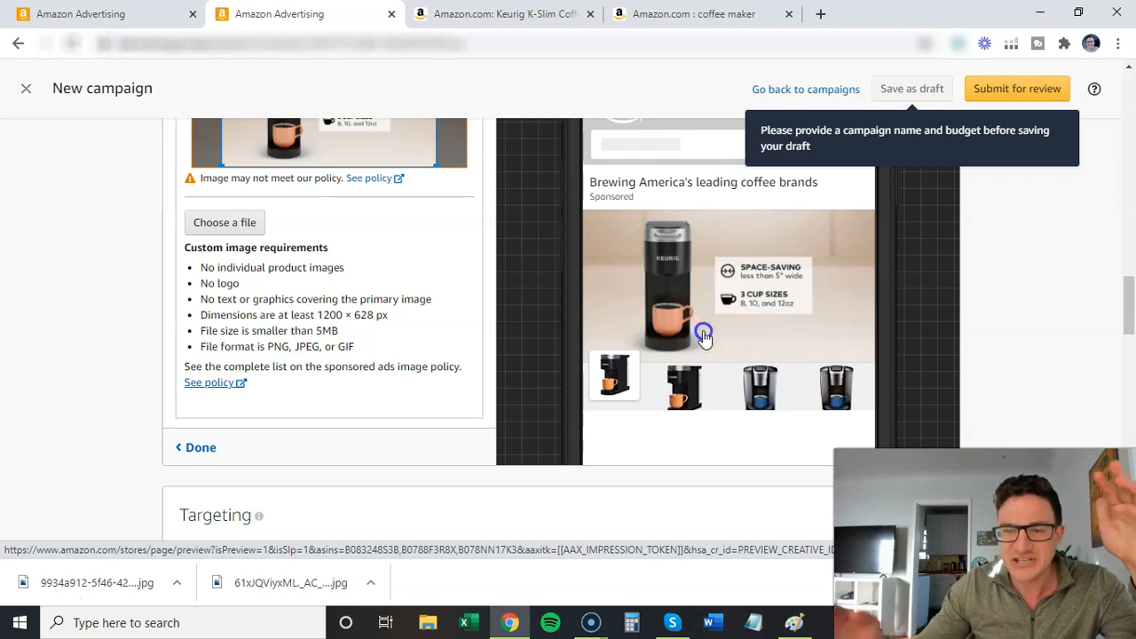
pyautogui.click(589, 325)
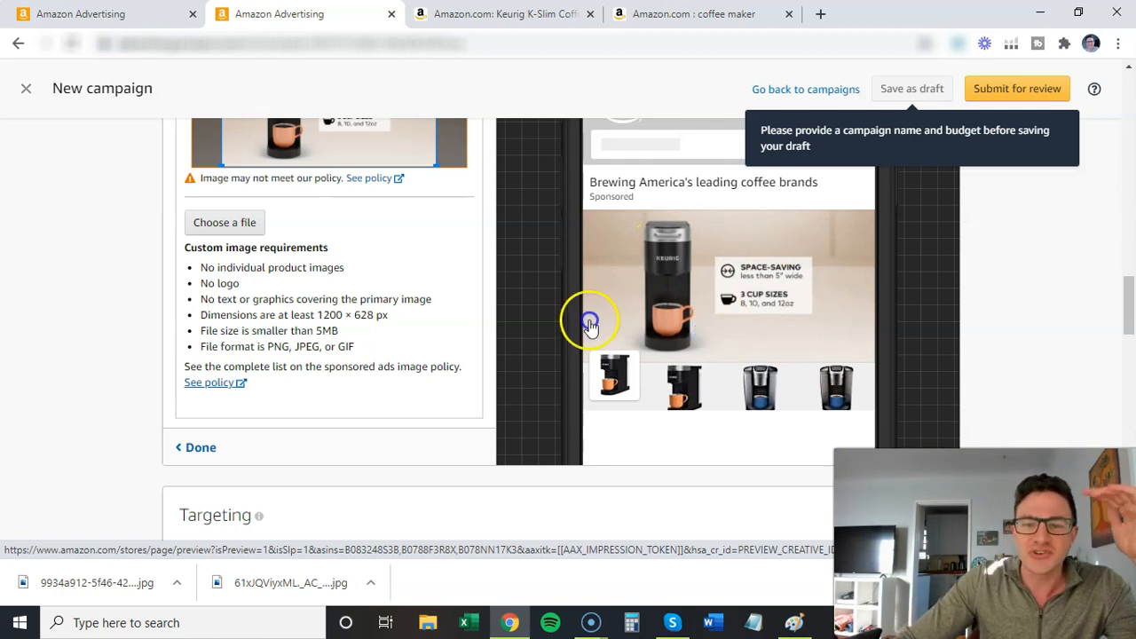
pyautogui.click(727, 11)
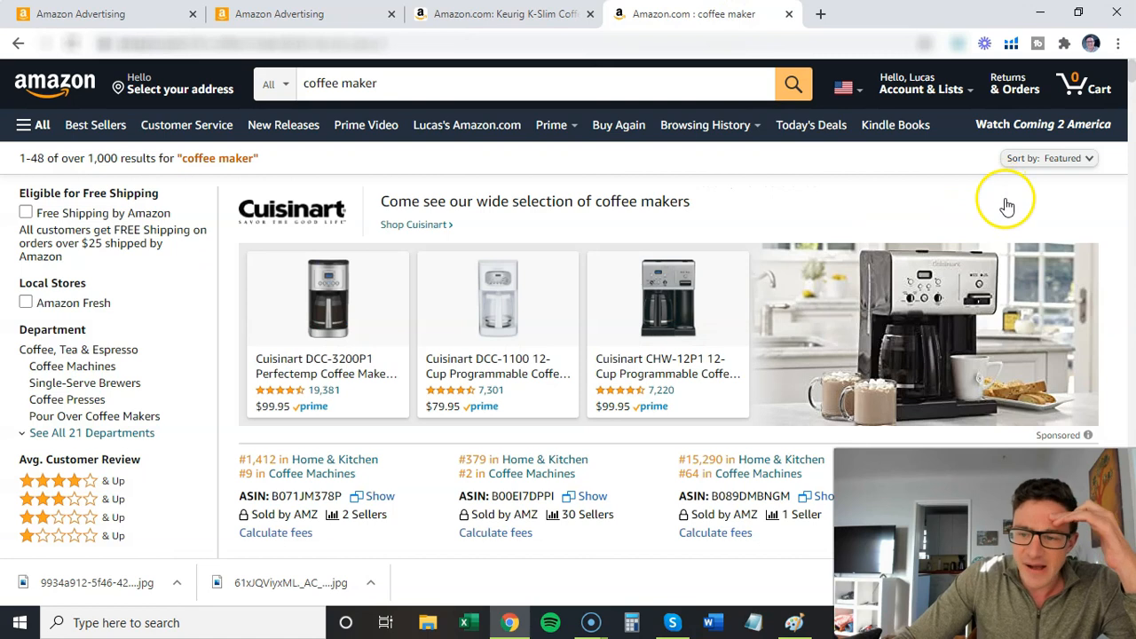
# Review the sponsored banner in the coffee maker results, then search Amazon for "coffee beans" and examine its sponsored brand ad
pyautogui.scroll(-1, 1039, 258)
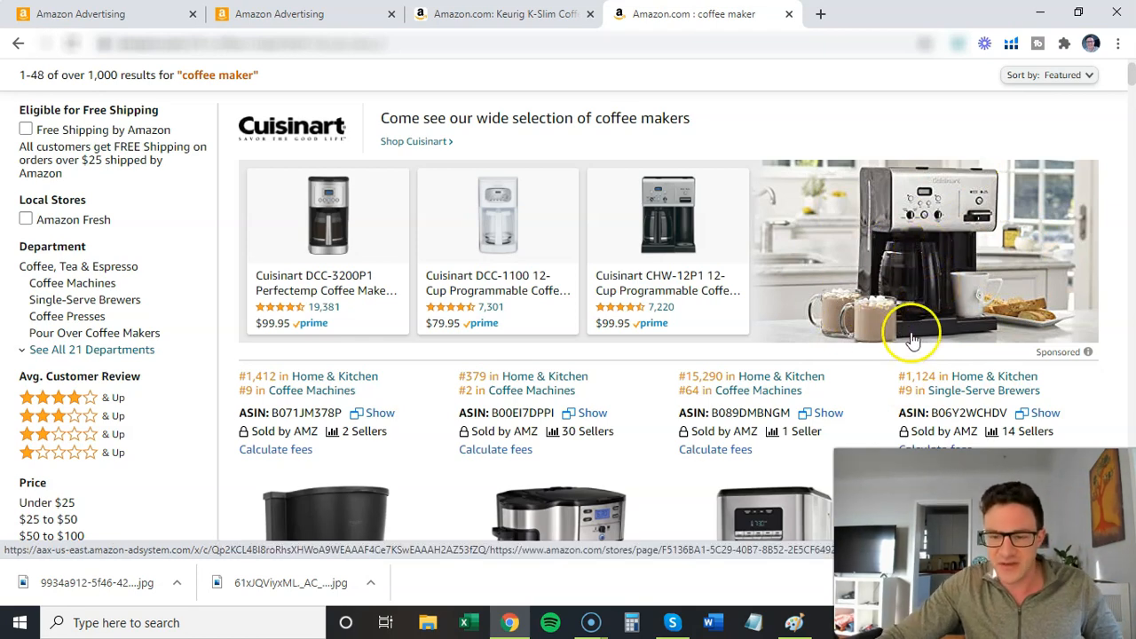
pyautogui.scroll(-2, 399, 172)
pyautogui.scroll(3, 398, 171)
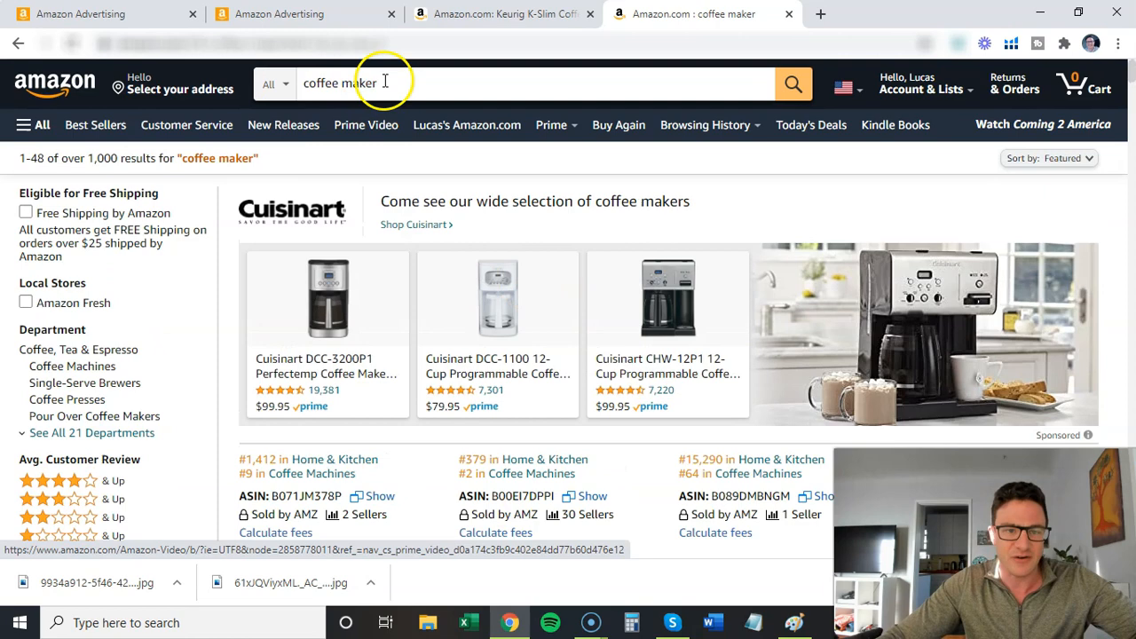
pyautogui.moveTo(342, 82); pyautogui.dragTo(373, 83)
pyautogui.write('beans')
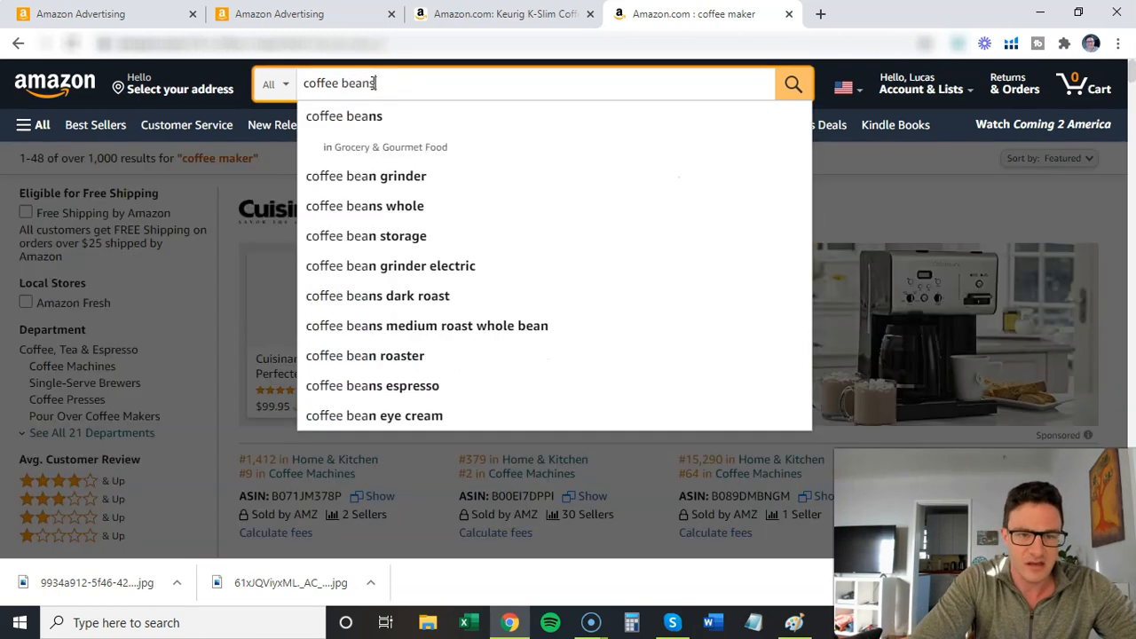
pyautogui.press('Return')
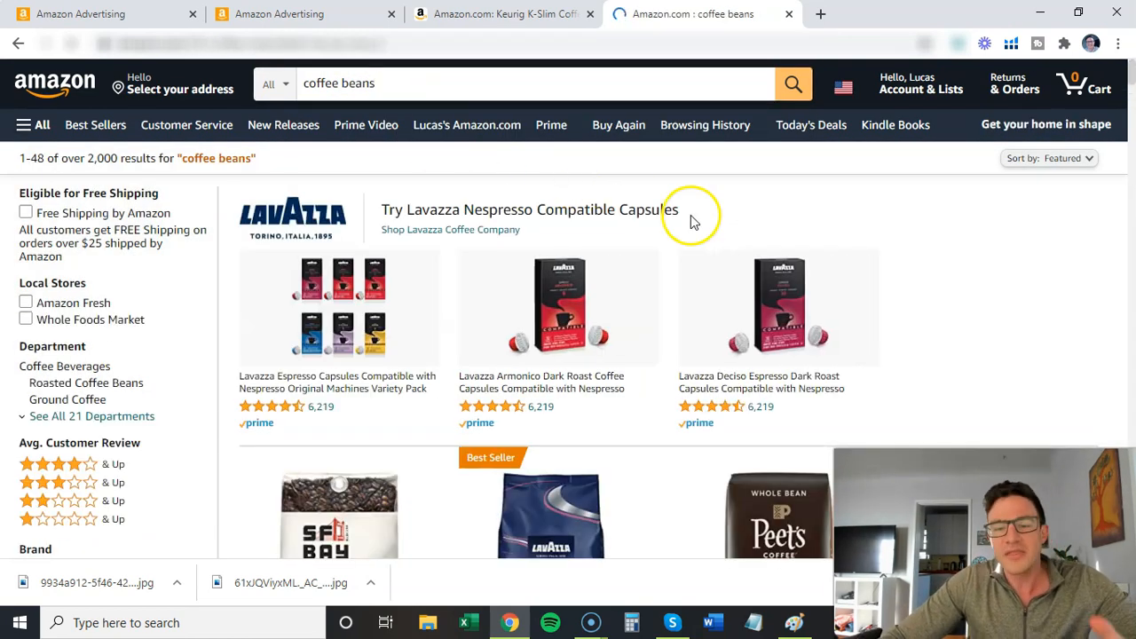
pyautogui.scroll(-1, 866, 288)
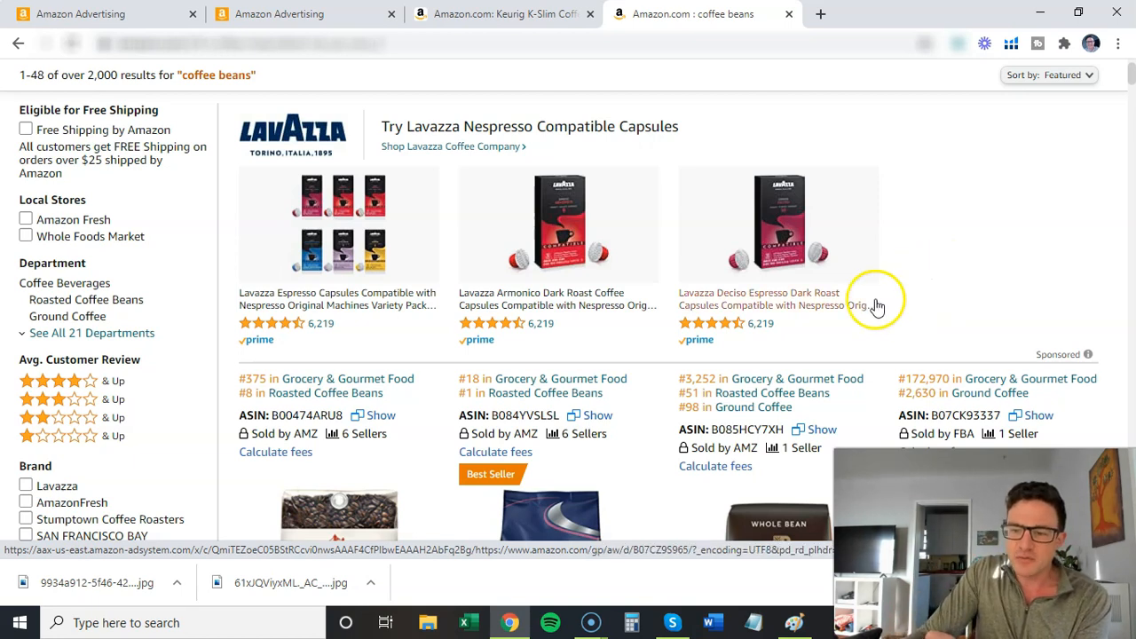
# Check the minimum custom image dimensions in the campaign and compare the requirement with the Lavazza ad in the coffee beans results
pyautogui.click(332, 16)
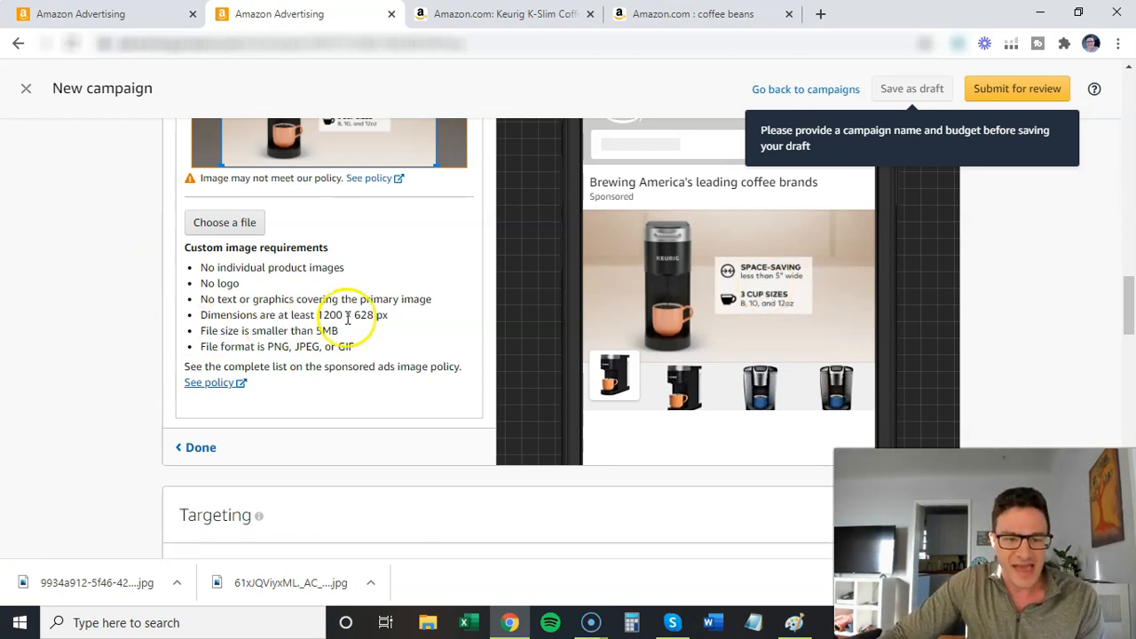
pyautogui.moveTo(320, 316); pyautogui.dragTo(363, 317)
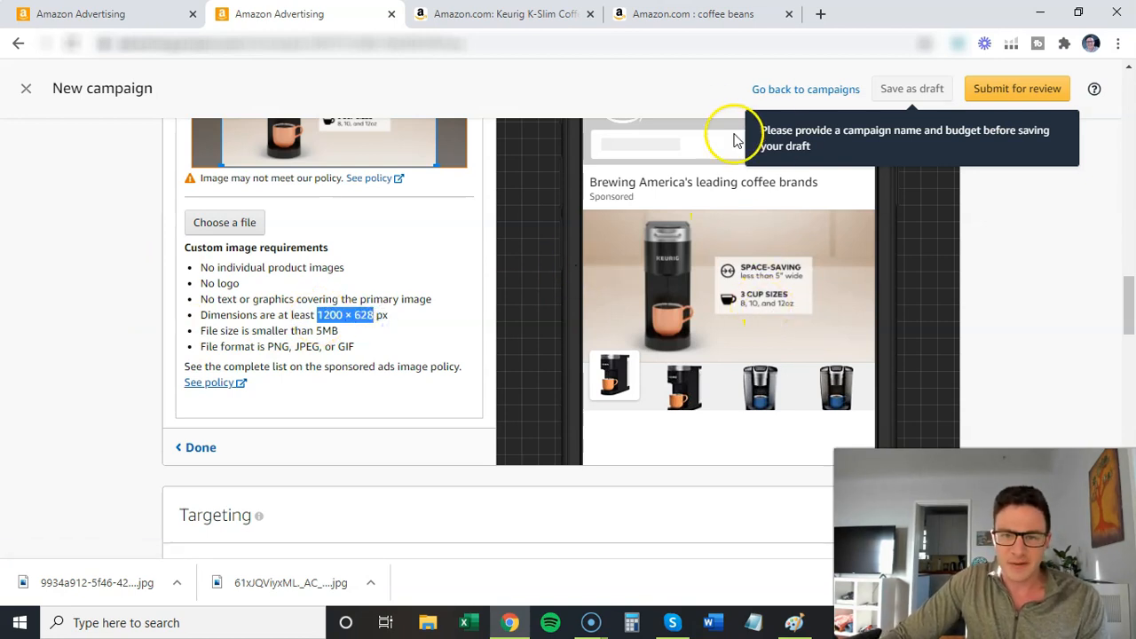
pyautogui.click(696, 13)
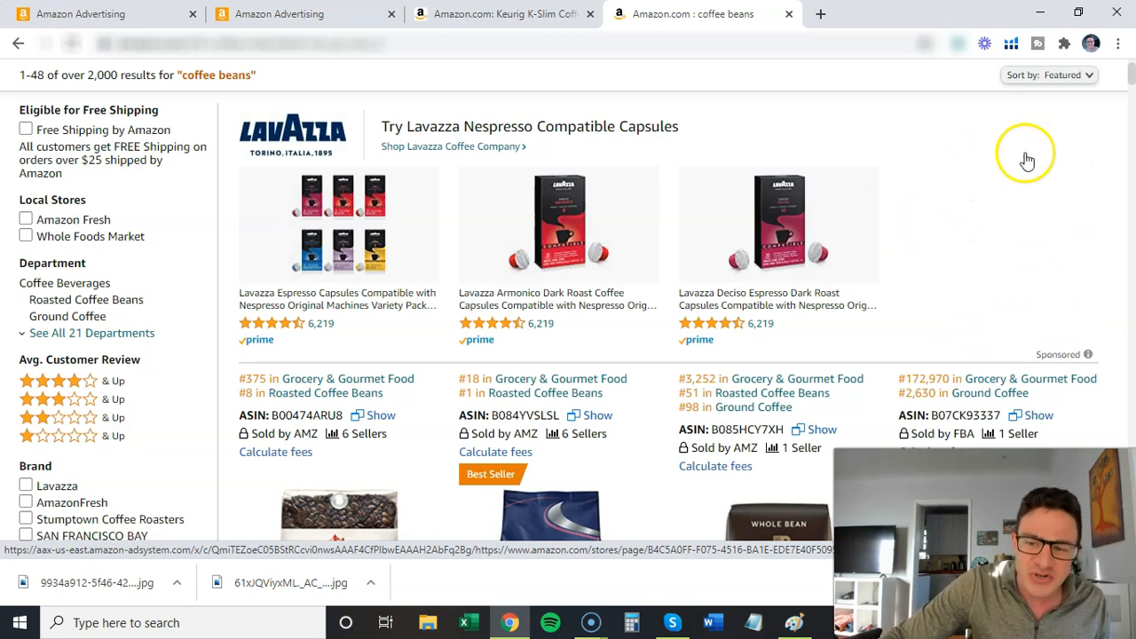
# Return to the campaign, finish editing the custom image, and review the logo policy notice starting Mar 31, 2021
pyautogui.click(317, 21)
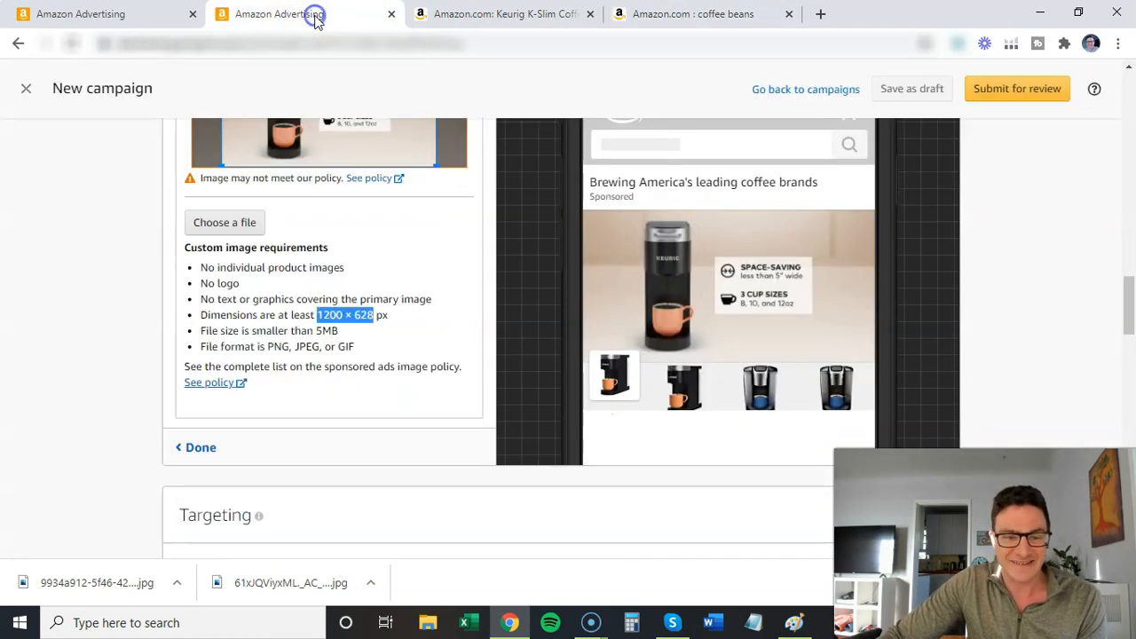
pyautogui.click(202, 448)
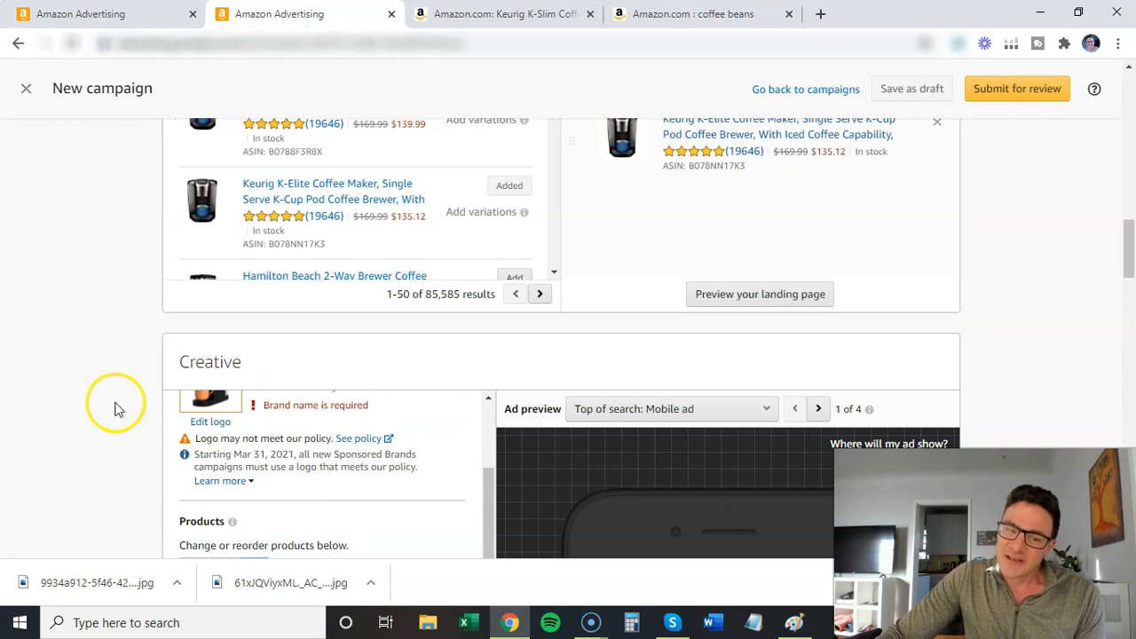
pyautogui.scroll(-1, 133, 403)
pyautogui.moveTo(193, 371); pyautogui.dragTo(276, 371)
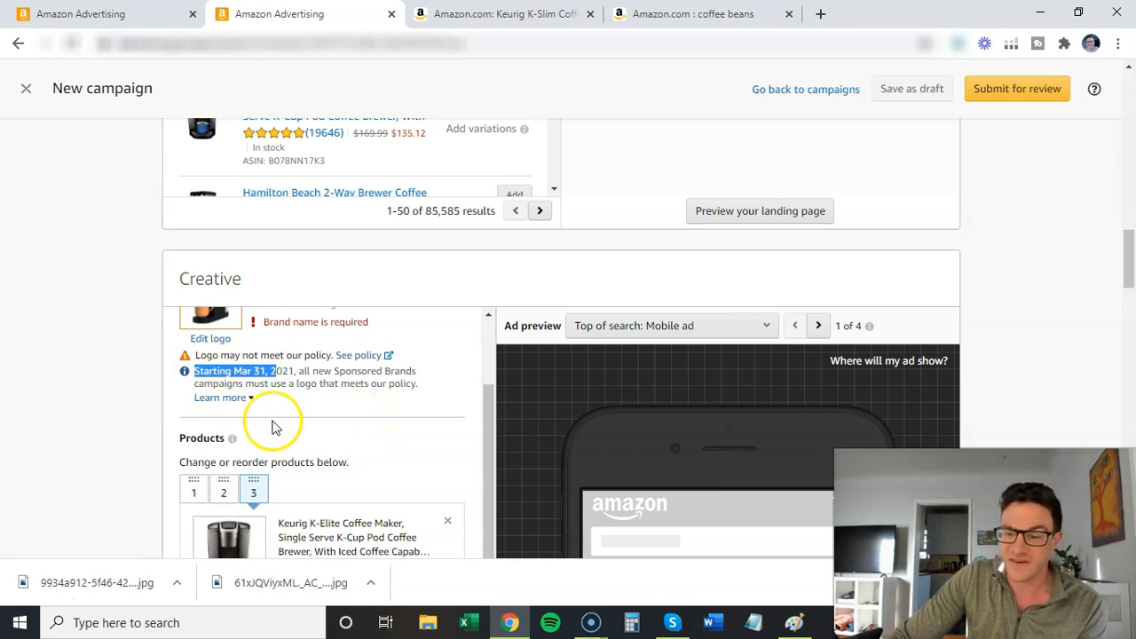
pyautogui.scroll(-1, 133, 357)
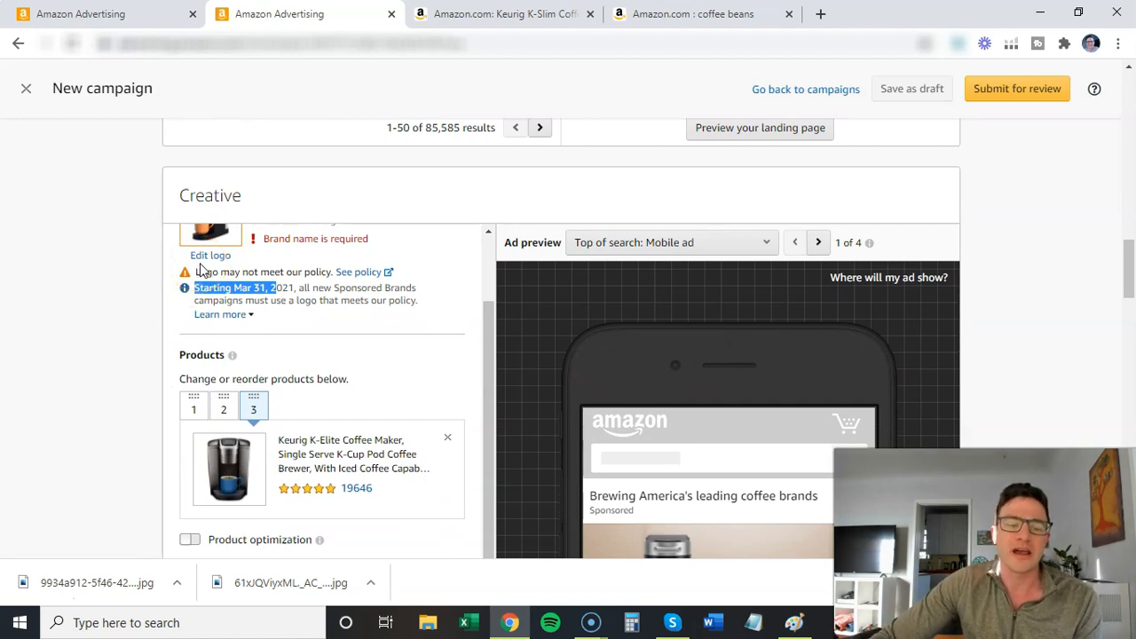
pyautogui.click(281, 288)
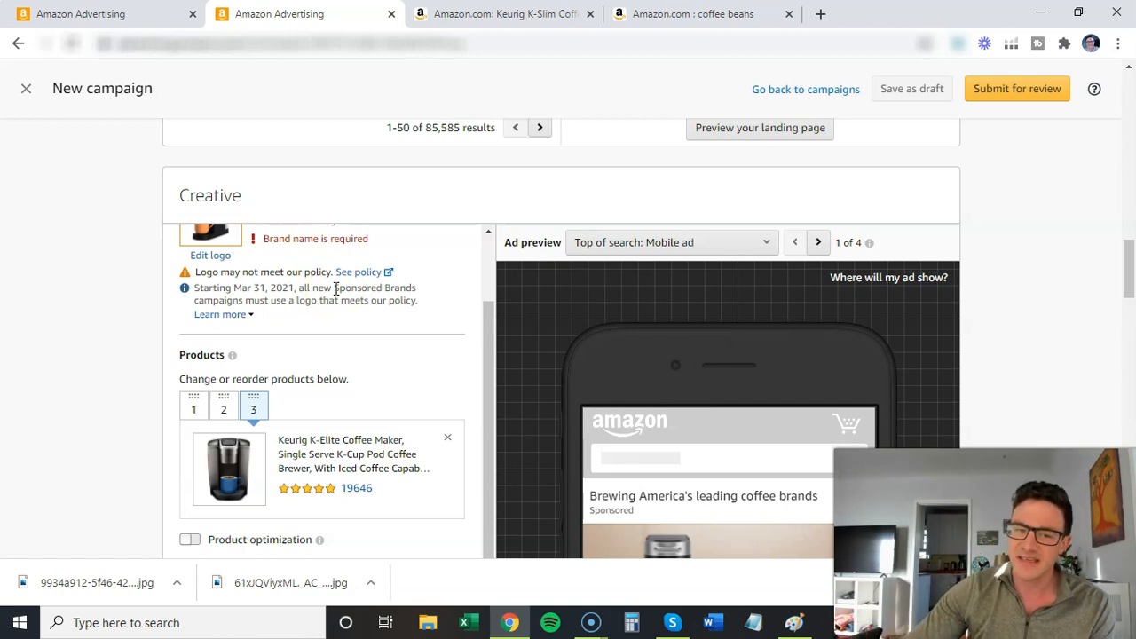
# Clear the headline text in the campaign's creative settings
pyautogui.scroll(-1, 325, 291)
pyautogui.scroll(-5, 325, 291)
pyautogui.scroll(-2, 798, 324)
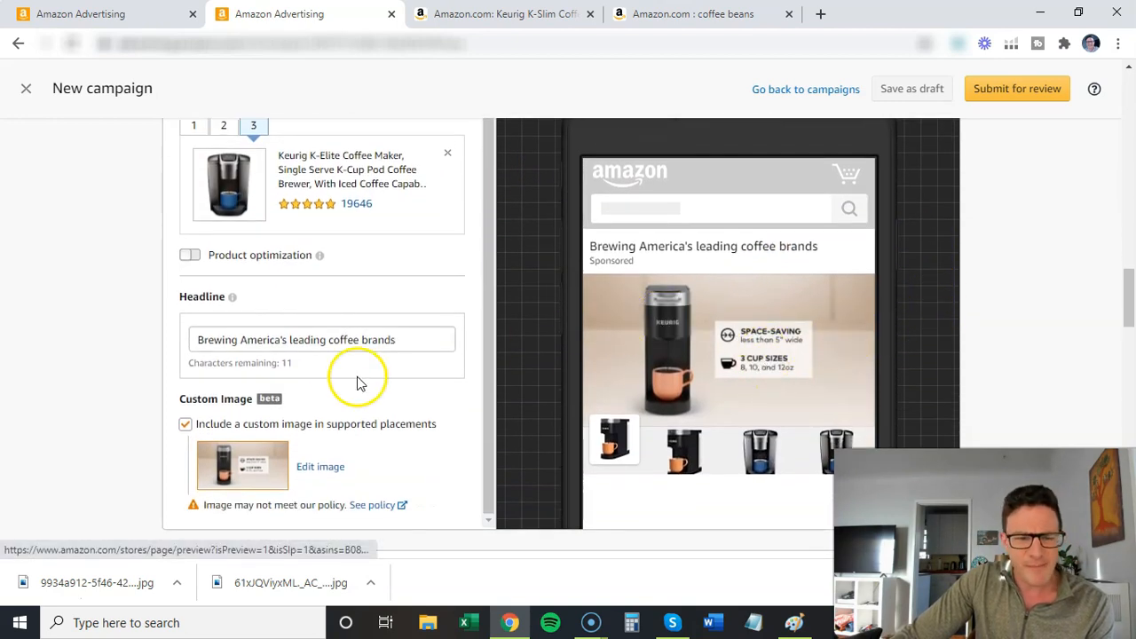
pyautogui.moveTo(424, 338); pyautogui.dragTo(169, 340)
pyautogui.press('BackSpace')
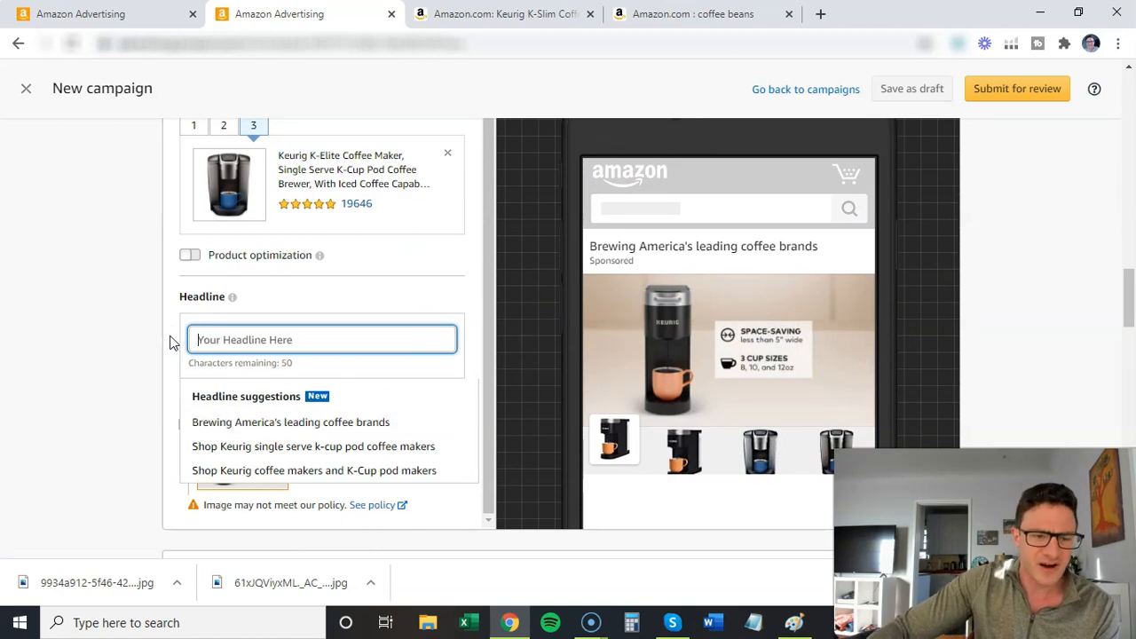